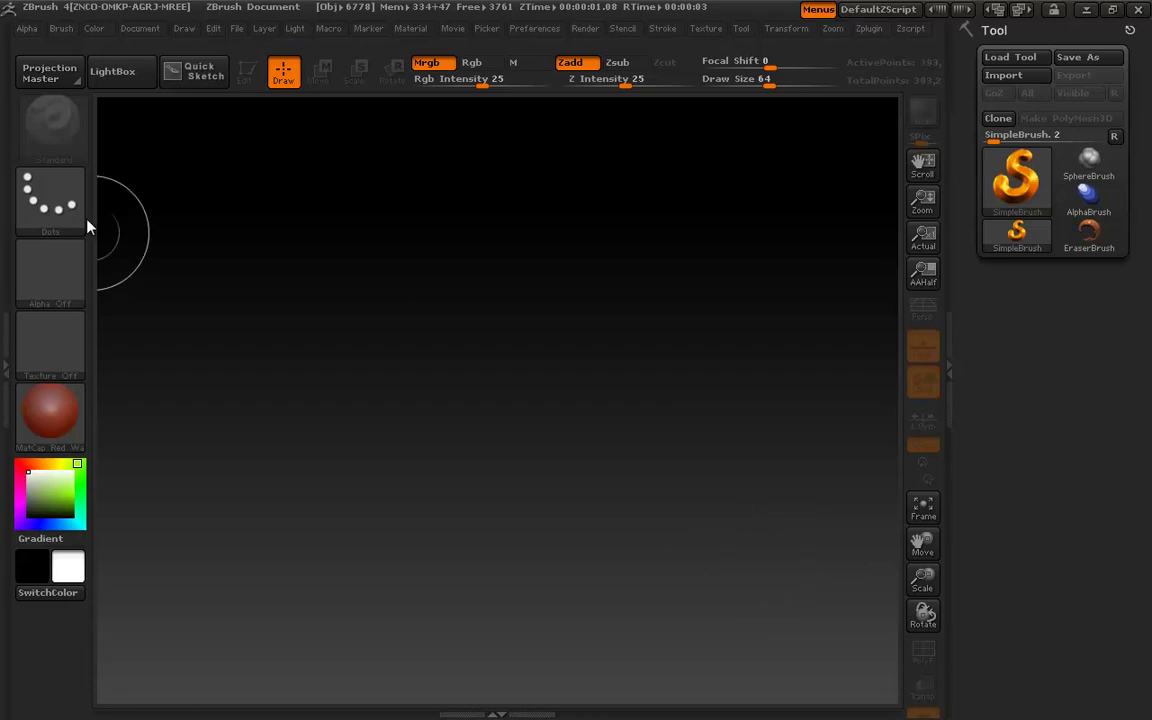
Collapse the right tray and show LightBox's project files as a single row of thumbnails.
{"action": "left_click", "coordinate": [117, 72]}
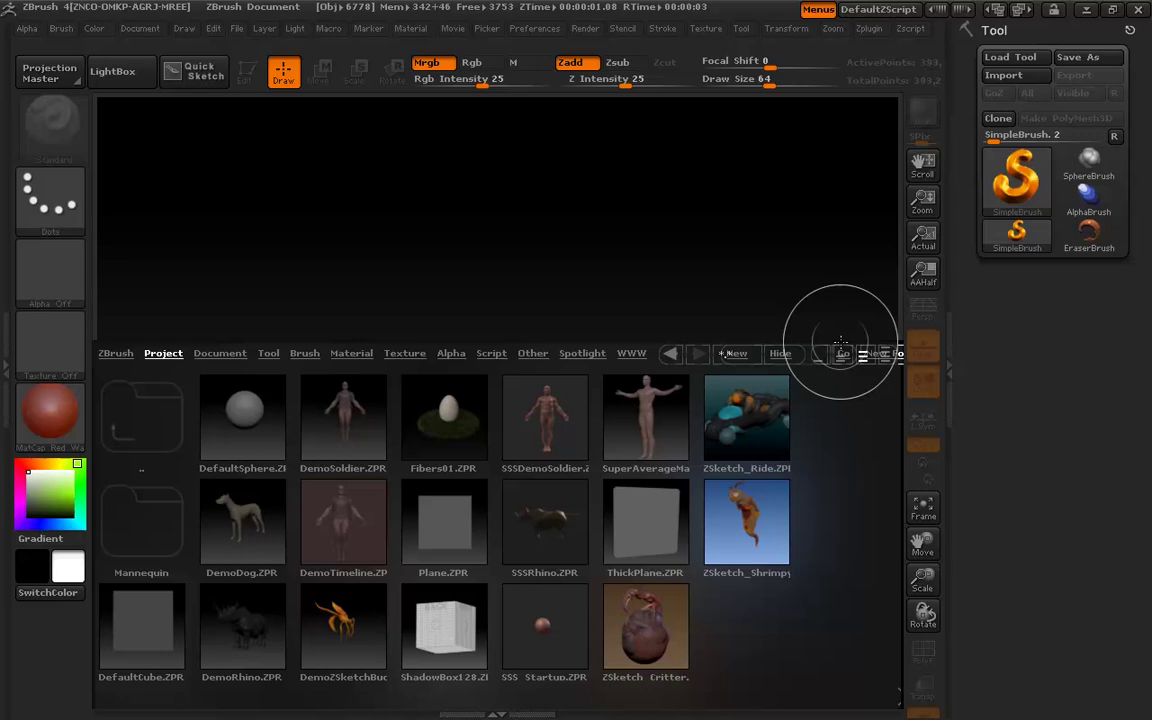
{"action": "left_click", "coordinate": [948, 367]}
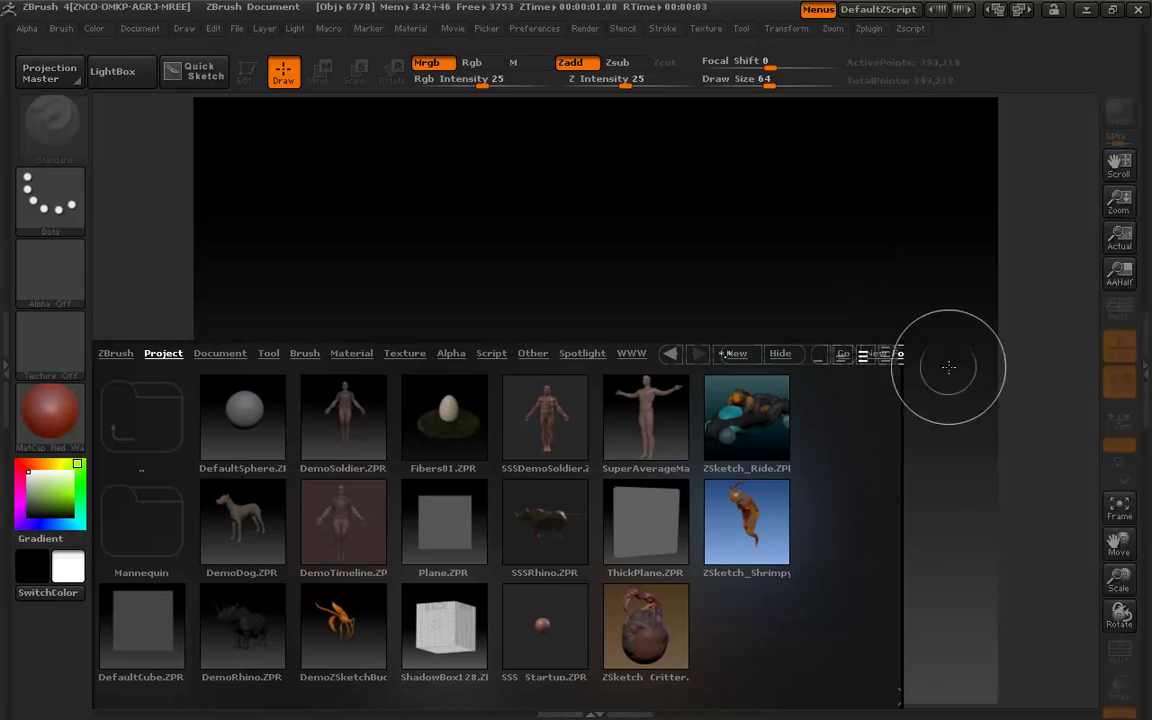
{"action": "left_click", "coordinate": [113, 72]}
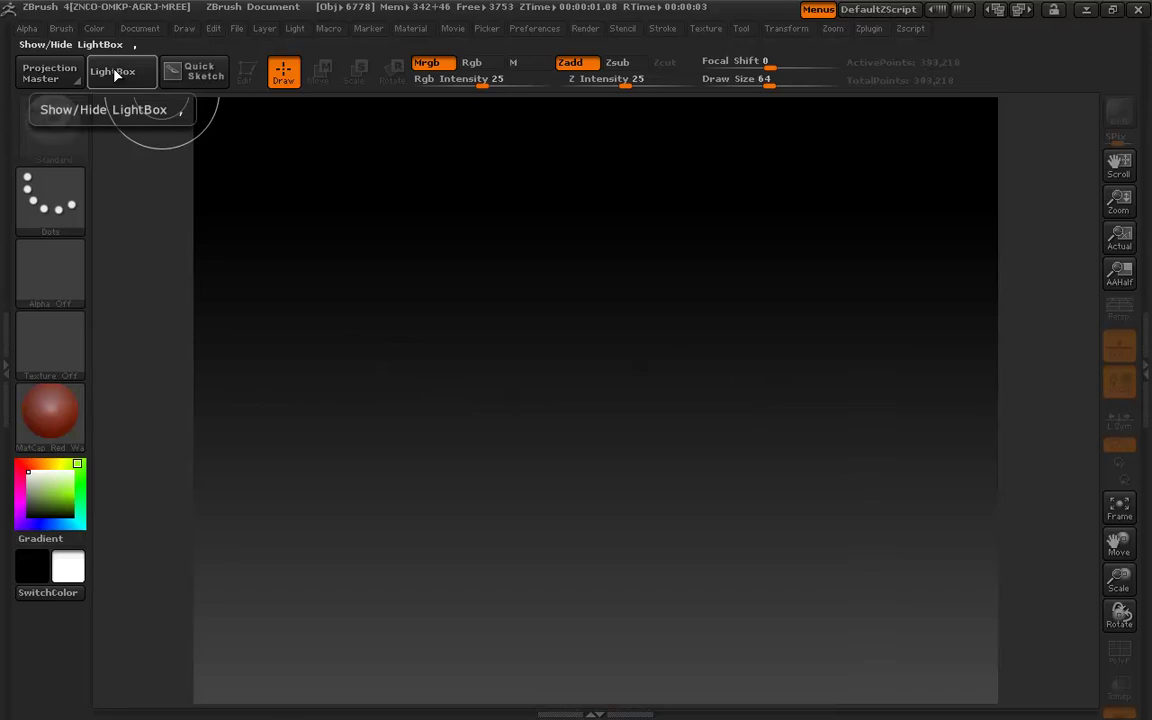
{"action": "left_click", "coordinate": [113, 72]}
{"action": "left_click", "coordinate": [113, 72]}
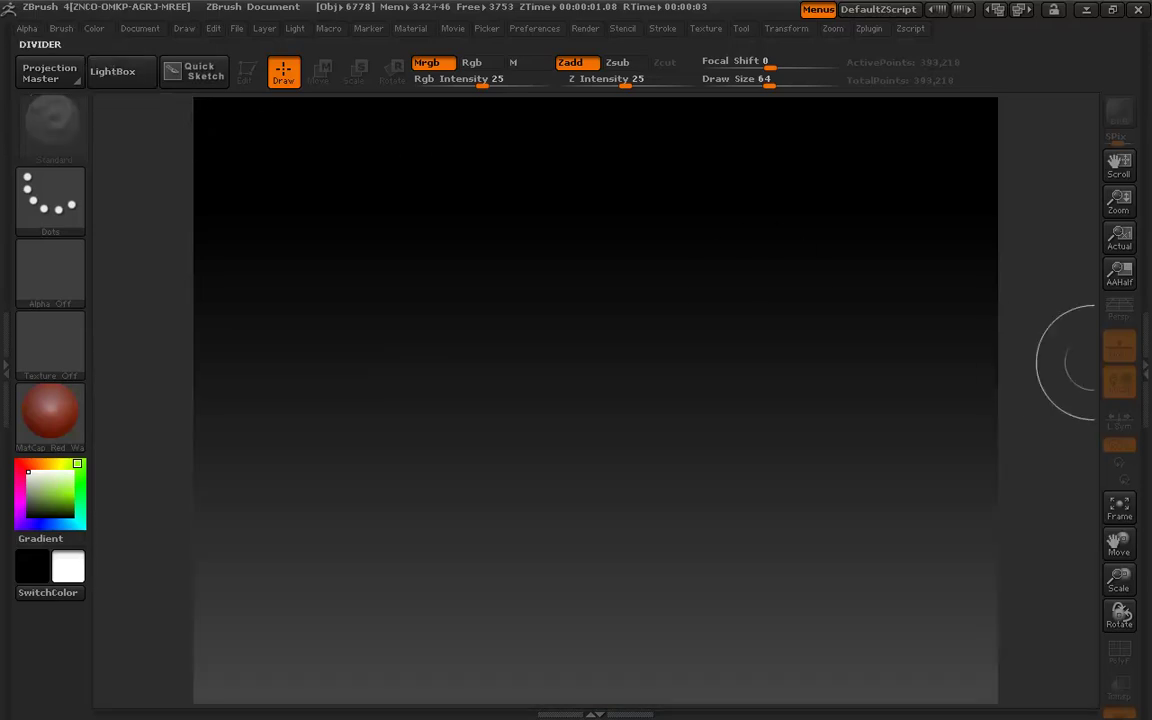
{"action": "left_click", "coordinate": [1145, 367]}
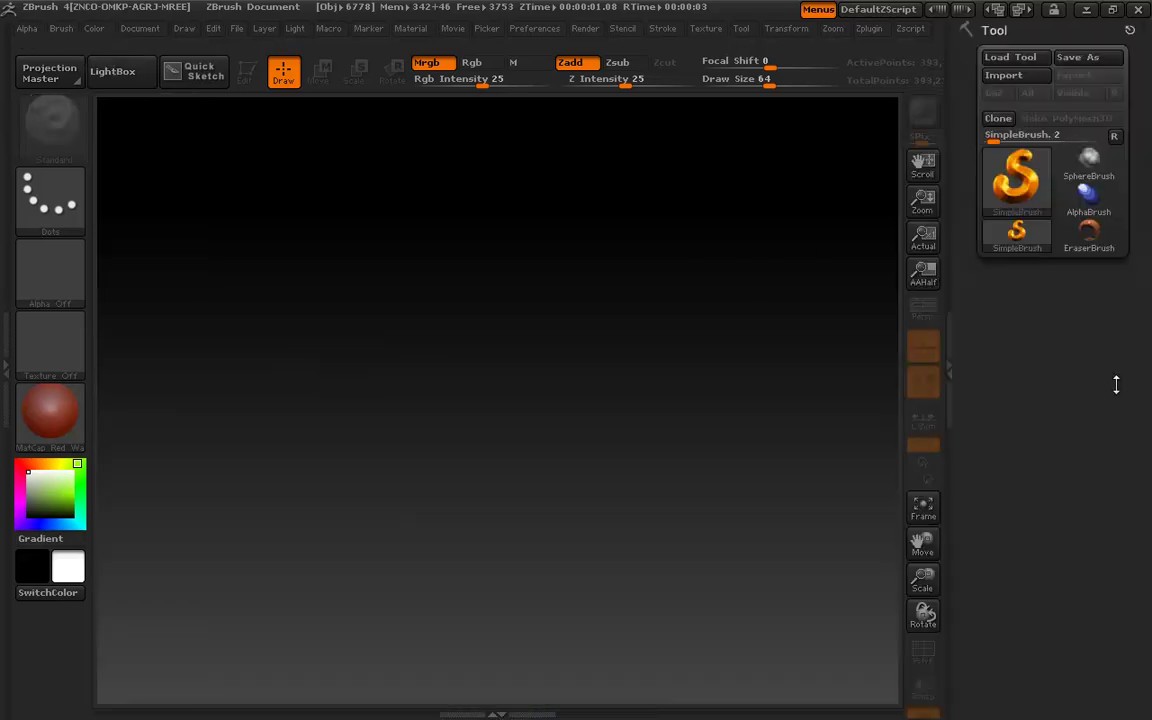
{"action": "left_click", "coordinate": [947, 368]}
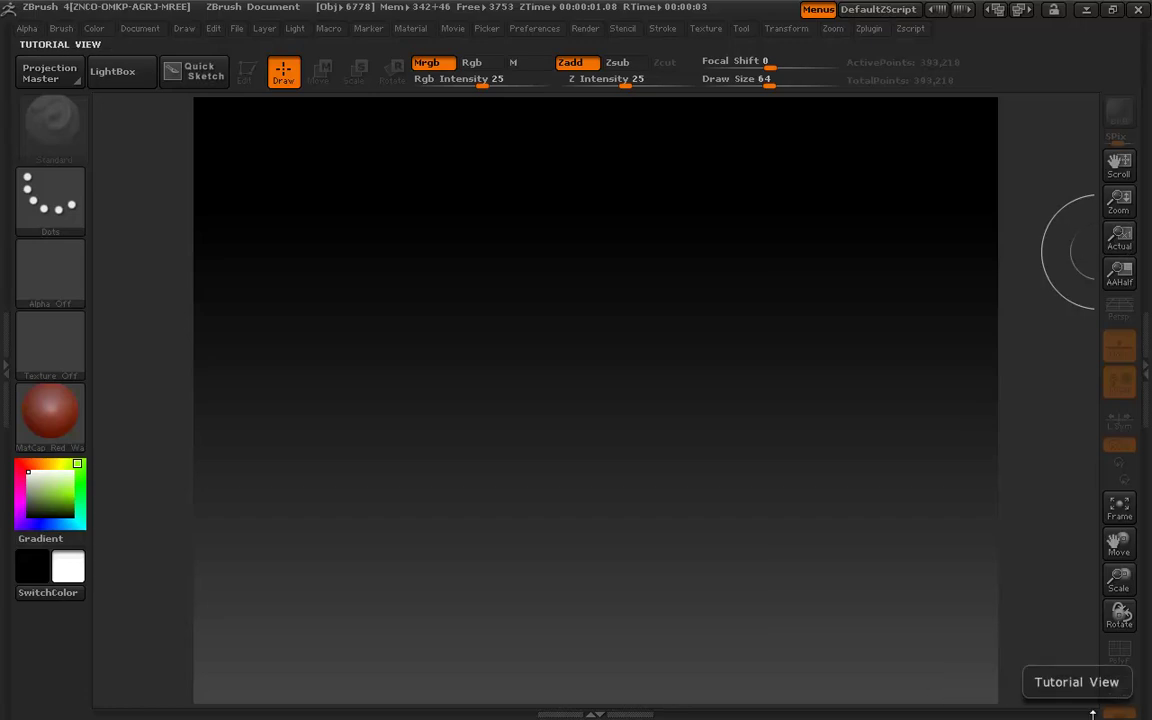
{"action": "left_click", "coordinate": [102, 68]}
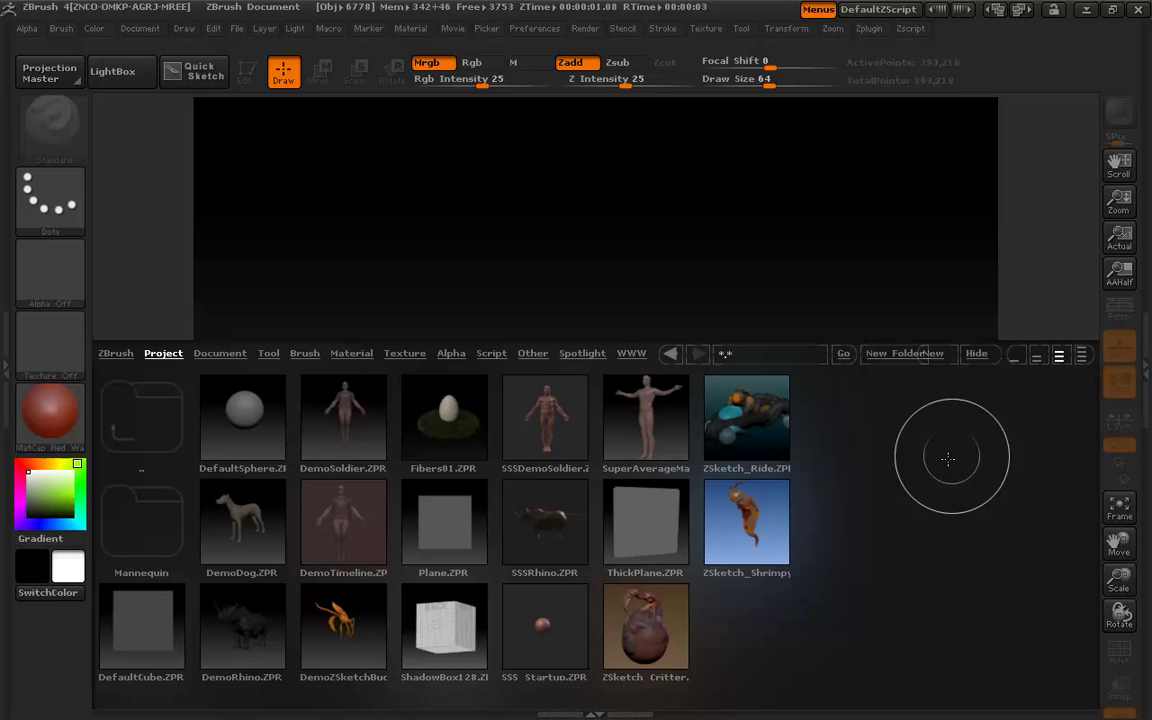
{"action": "left_click", "coordinate": [1013, 355]}
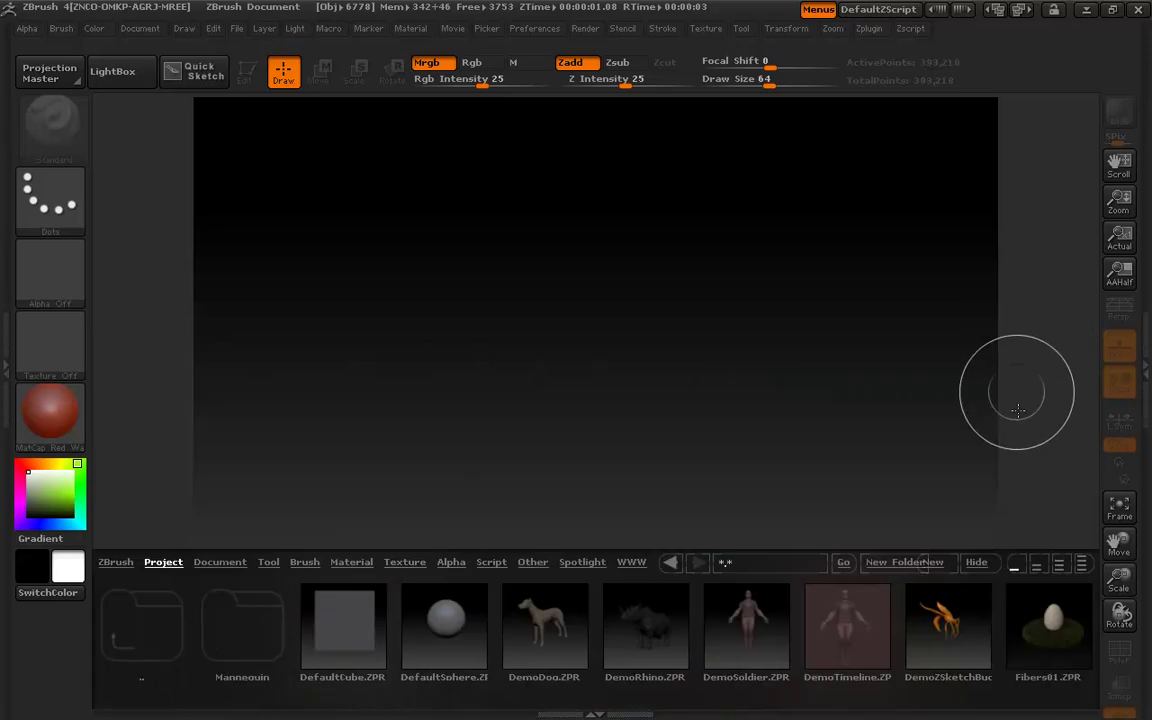
Load DefaultSphere.ZPR, set Draw Size to 54, and undo a test stroke.
{"action": "double_click", "coordinate": [449, 627]}
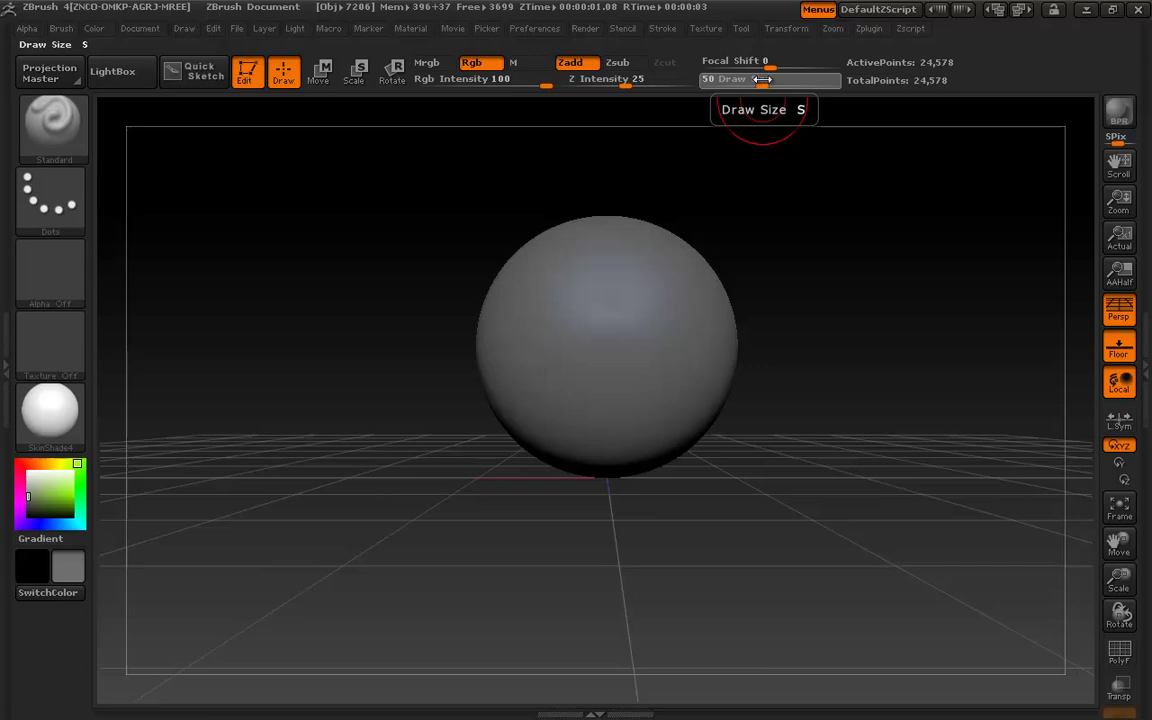
{"action": "mouse_move", "coordinate": [746, 110]}
{"action": "left_mouse_down"}
{"action": "mouse_move", "coordinate": [738, 103]}
{"action": "mouse_move", "coordinate": [764, 123]}
{"action": "mouse_move", "coordinate": [750, 122]}
{"action": "left_mouse_up"}
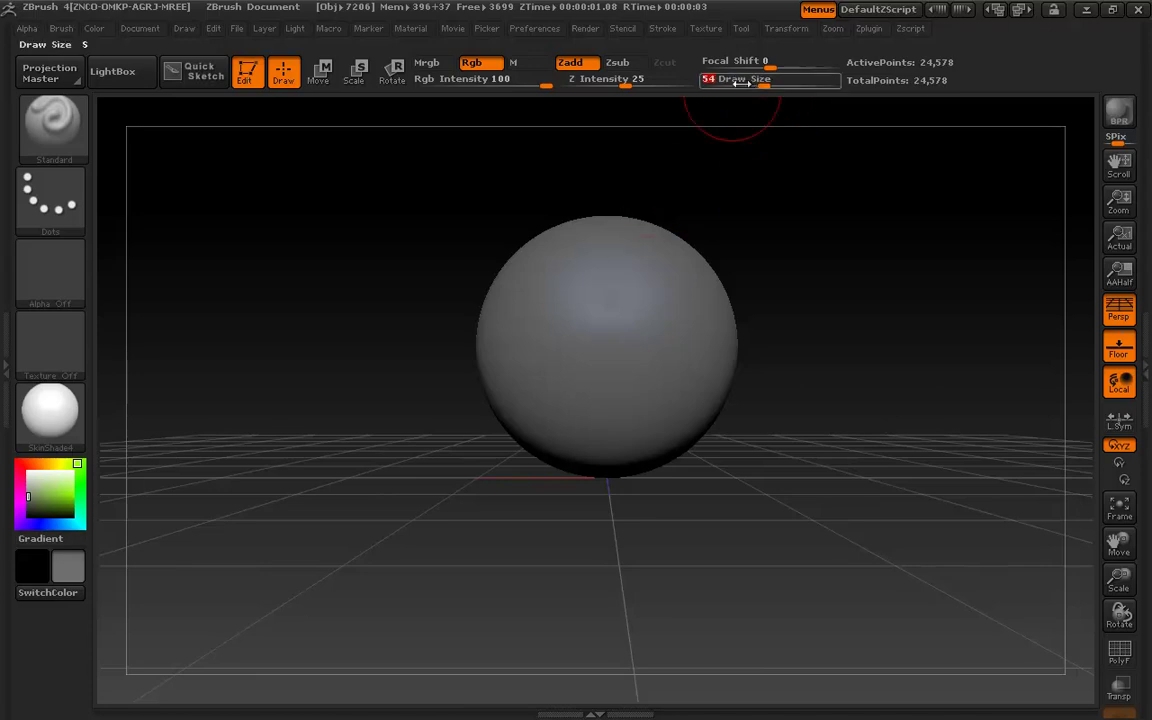
{"action": "mouse_move", "coordinate": [768, 61]}
{"action": "left_mouse_down"}
{"action": "mouse_move", "coordinate": [735, 60]}
{"action": "mouse_move", "coordinate": [768, 61]}
{"action": "left_mouse_up"}
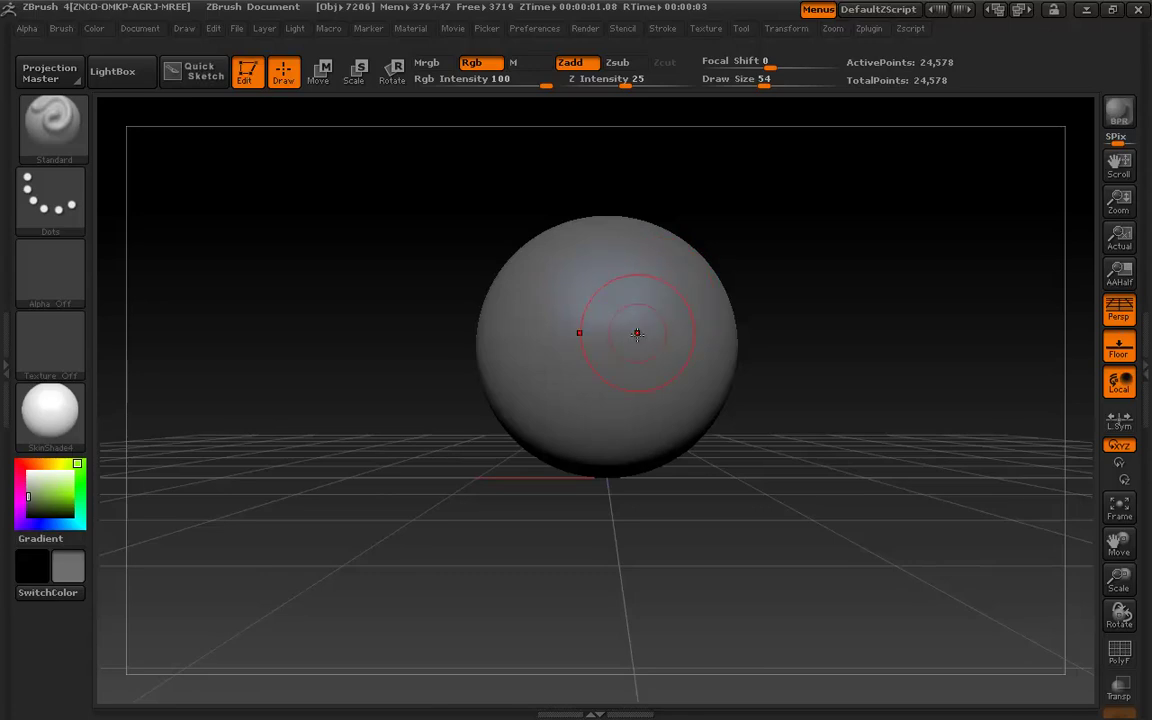
{"action": "left_click_drag", "start_coordinate": [656, 274], "coordinate": [705, 385]}
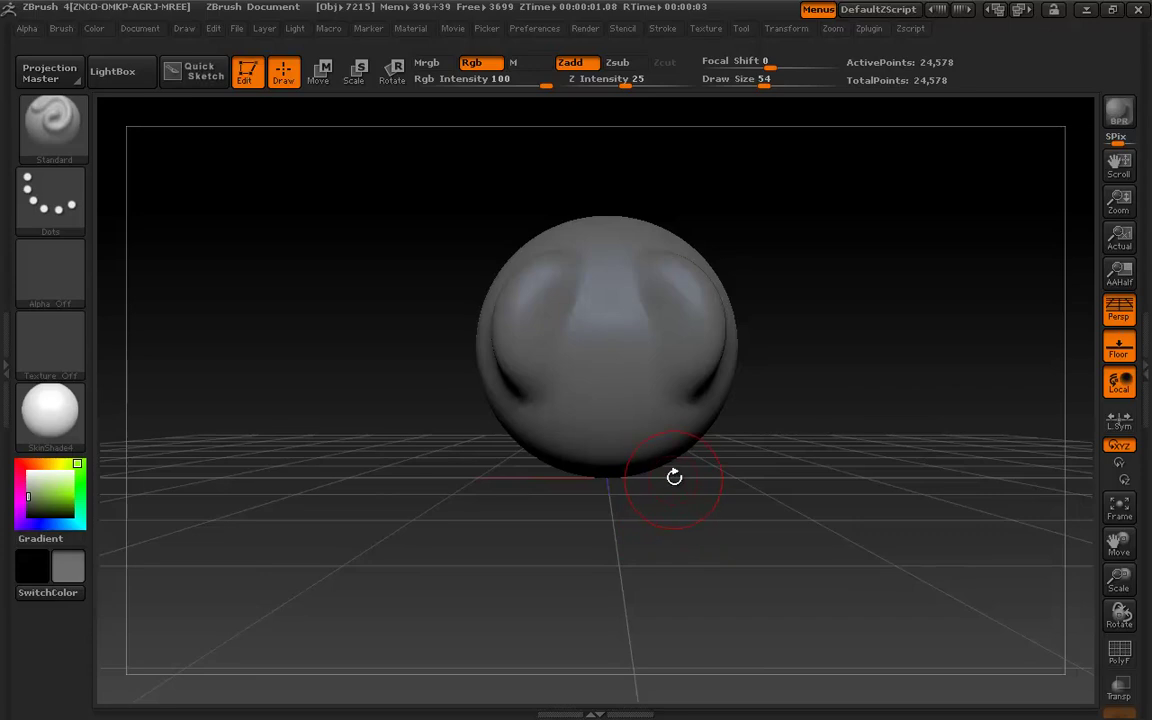
{"action": "key", "text": "ctrl+z"}
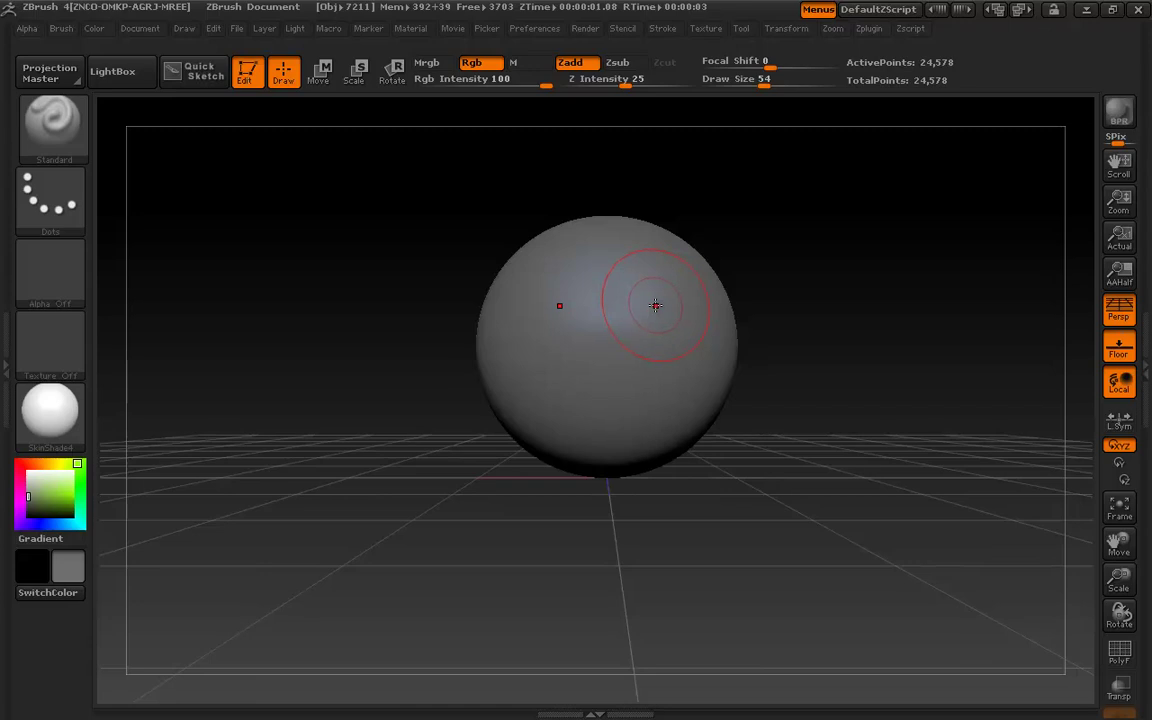
{"action": "left_click", "coordinate": [53, 130]}
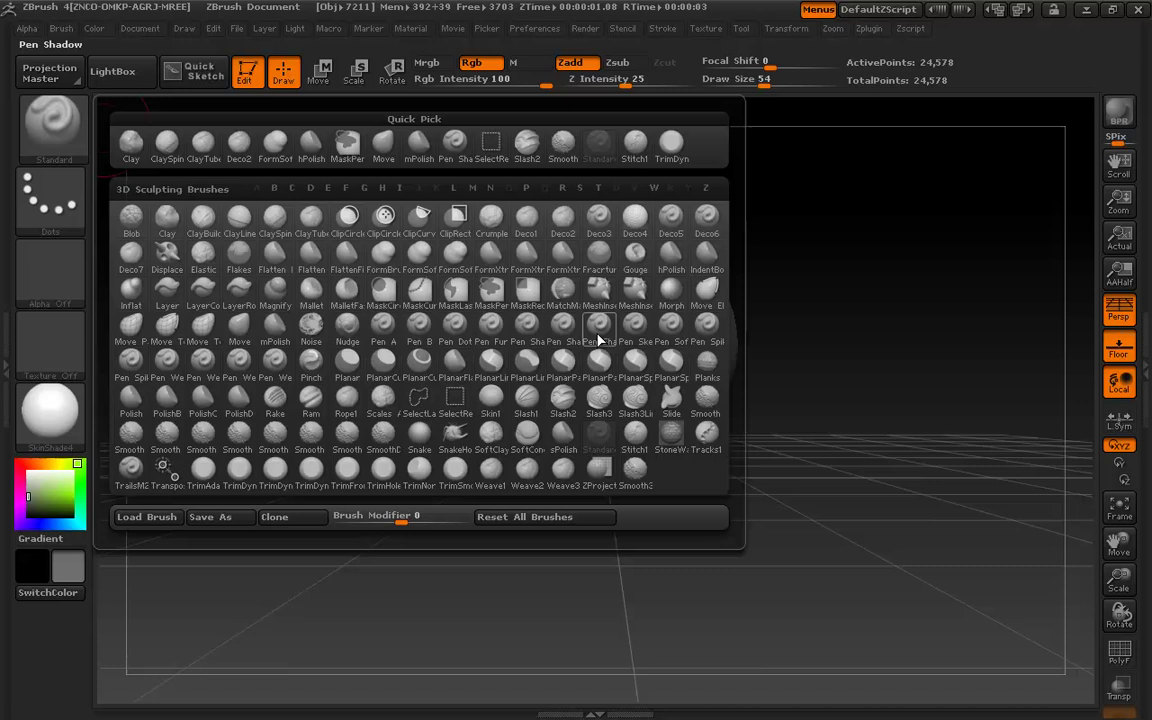
{"action": "mouse_move", "coordinate": [598, 338]}
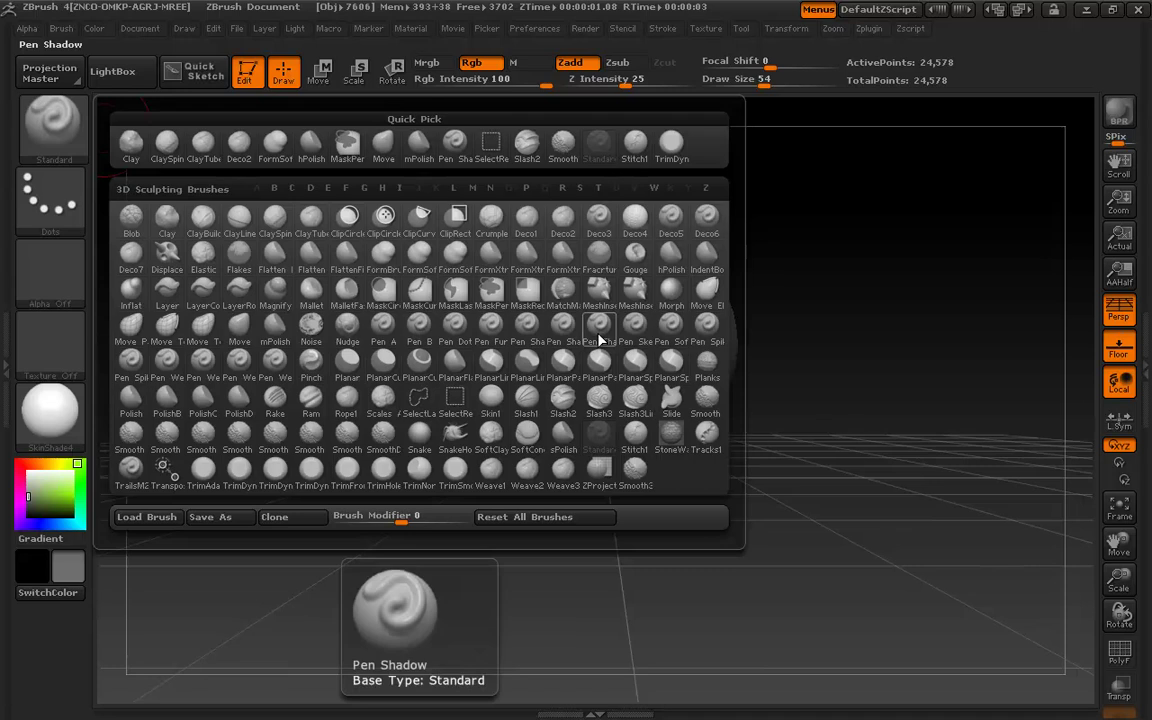
{"action": "left_click", "coordinate": [462, 437]}
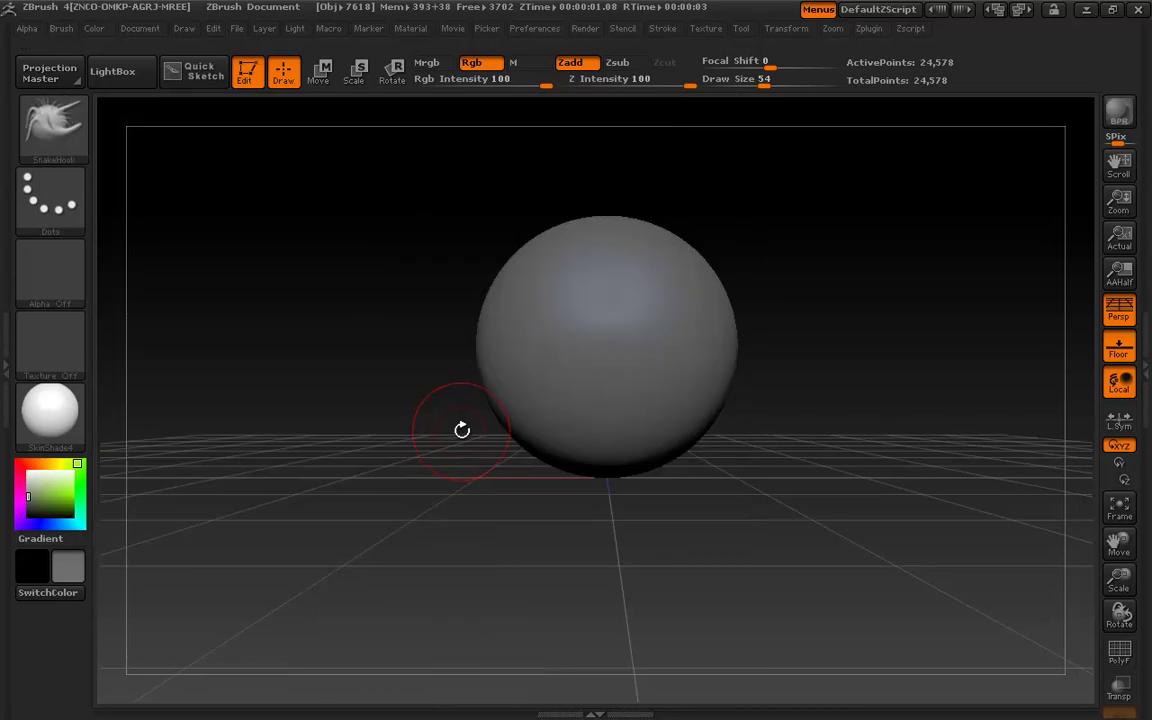
{"action": "mouse_move", "coordinate": [558, 280]}
{"action": "left_mouse_down"}
{"action": "mouse_move", "coordinate": [520, 250]}
{"action": "mouse_move", "coordinate": [443, 236]}
{"action": "mouse_move", "coordinate": [402, 275]}
{"action": "mouse_move", "coordinate": [312, 314]}
{"action": "mouse_move", "coordinate": [272, 255]}
{"action": "left_mouse_up"}
{"action": "mouse_move", "coordinate": [386, 393]}
{"action": "left_mouse_down"}
{"action": "mouse_move", "coordinate": [520, 420]}
{"action": "mouse_move", "coordinate": [440, 430]}
{"action": "left_mouse_up"}
{"action": "key", "text": "ctrl+z"}
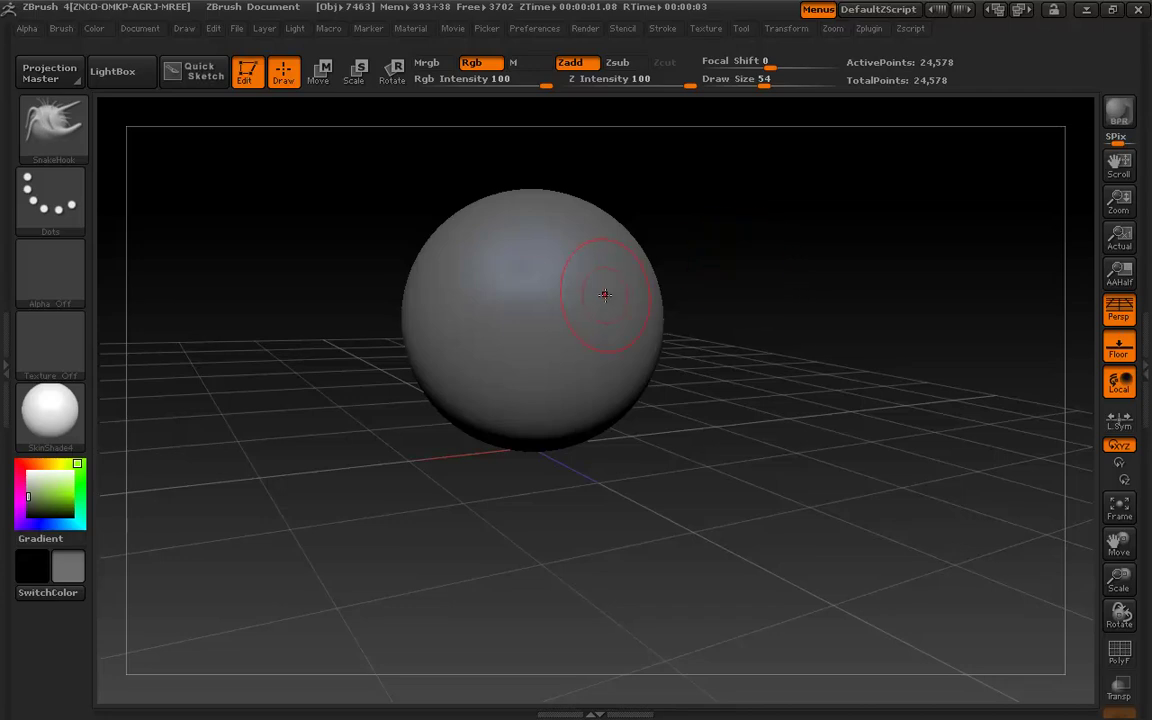
{"action": "left_click", "coordinate": [70, 142]}
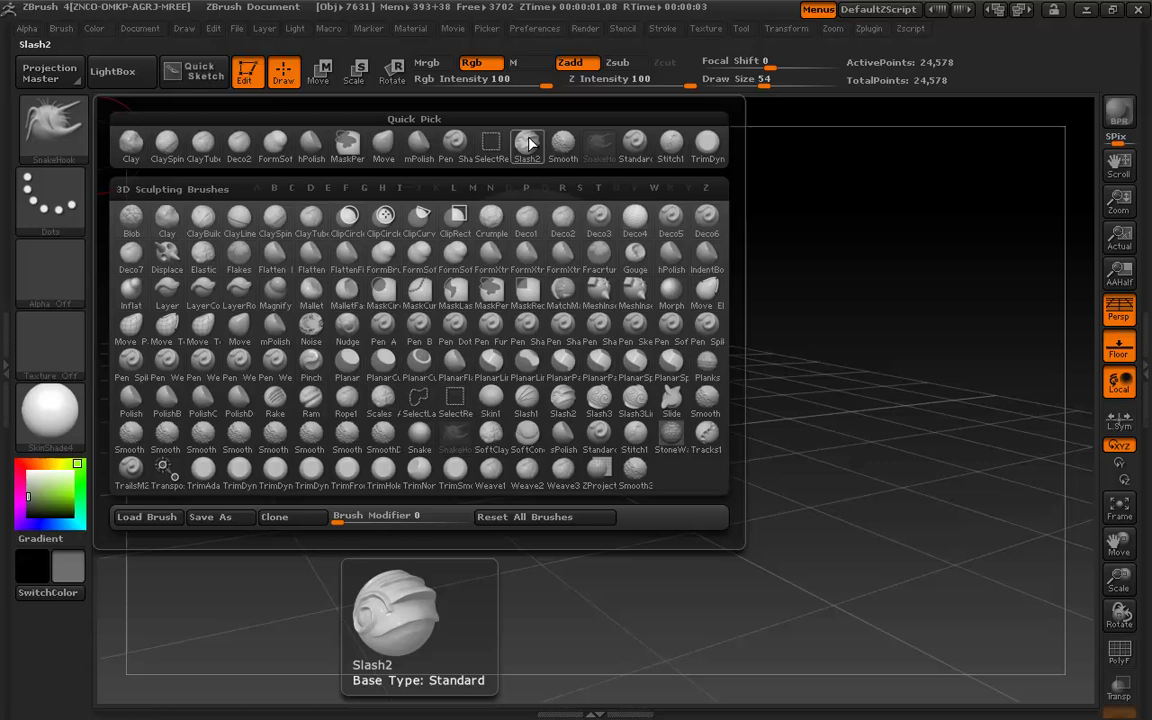
Select the Standard brush and lower Z Intensity to 10, undoing a test stroke.
{"action": "left_click", "coordinate": [635, 143]}
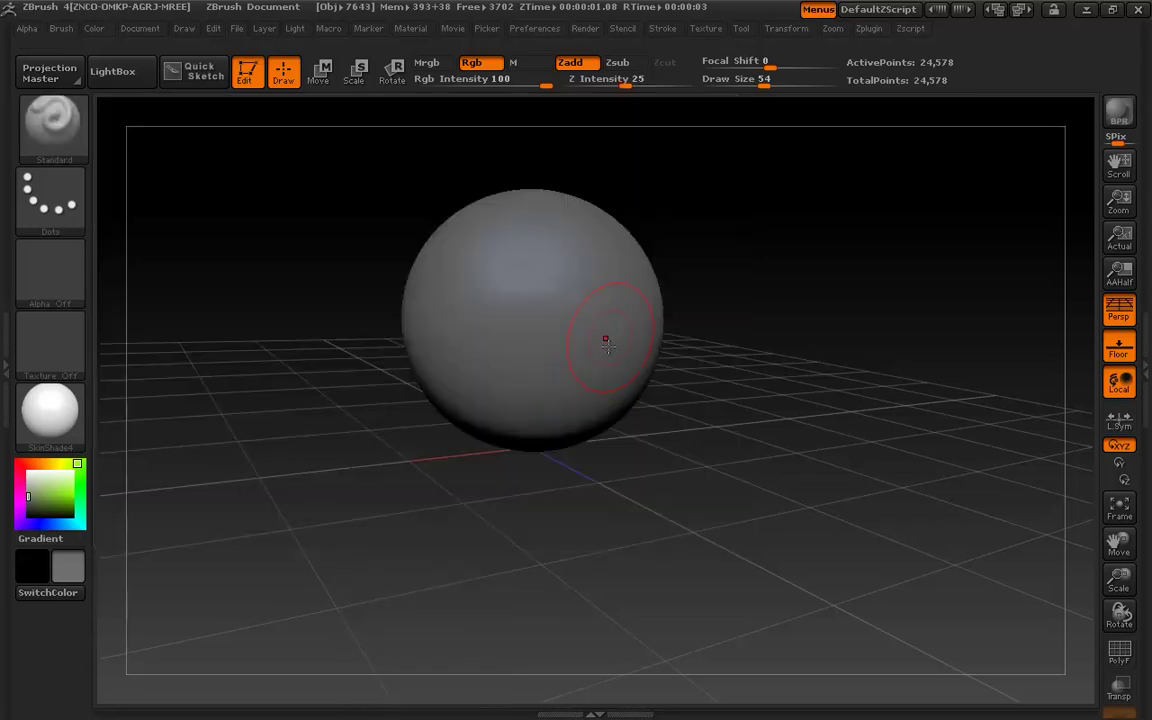
{"action": "mouse_move", "coordinate": [700, 311]}
{"action": "left_mouse_down"}
{"action": "mouse_move", "coordinate": [782, 309]}
{"action": "mouse_move", "coordinate": [717, 296]}
{"action": "left_mouse_up"}
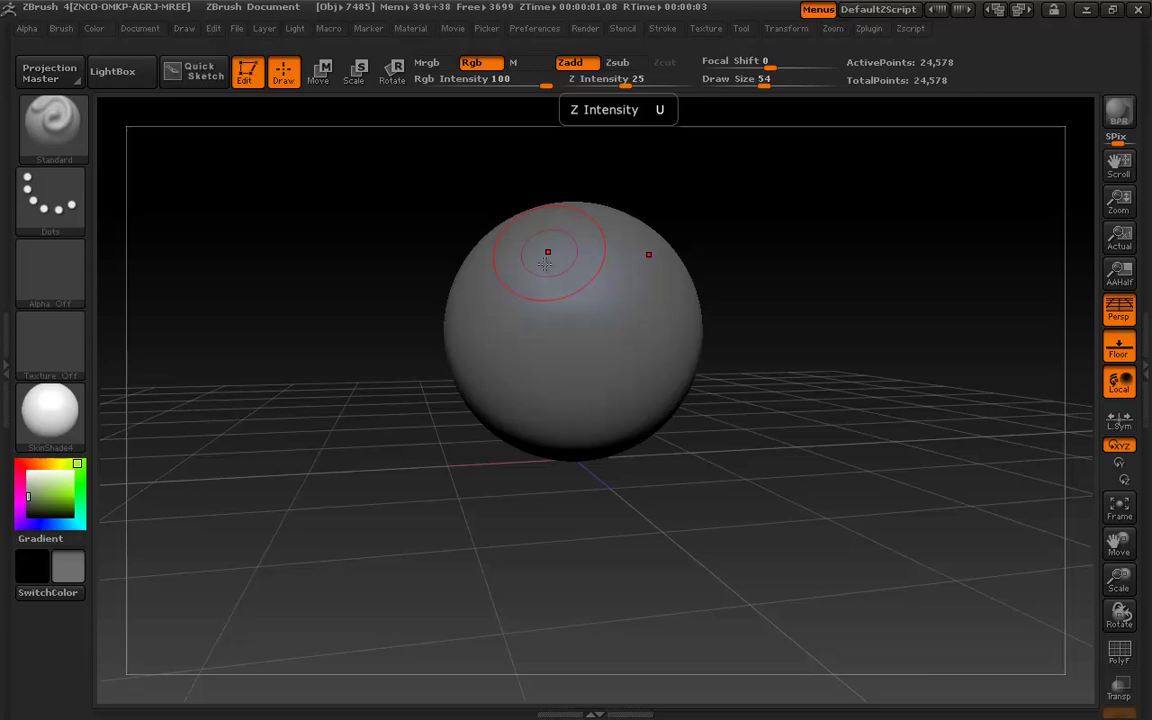
{"action": "mouse_move", "coordinate": [541, 271]}
{"action": "left_mouse_down"}
{"action": "mouse_move", "coordinate": [505, 340]}
{"action": "mouse_move", "coordinate": [640, 280]}
{"action": "mouse_move", "coordinate": [606, 318]}
{"action": "left_mouse_up"}
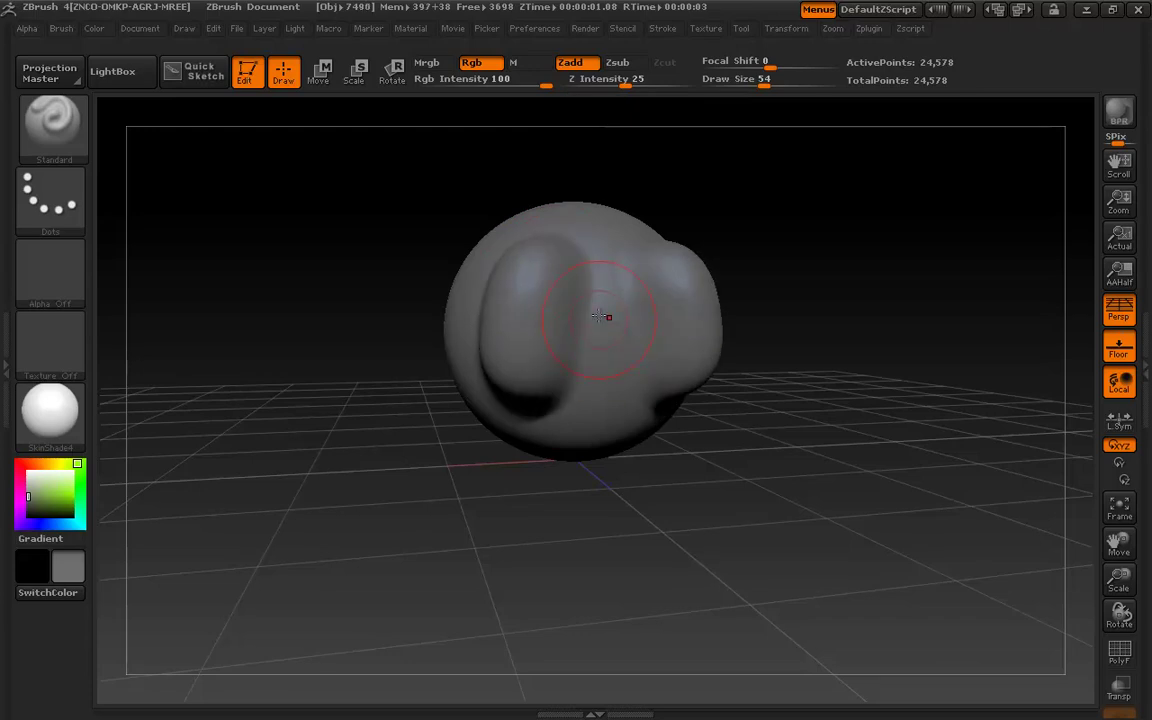
{"action": "key", "text": "ctrl+z"}
{"action": "left_click_drag", "start_coordinate": [625, 79], "coordinate": [614, 79]}
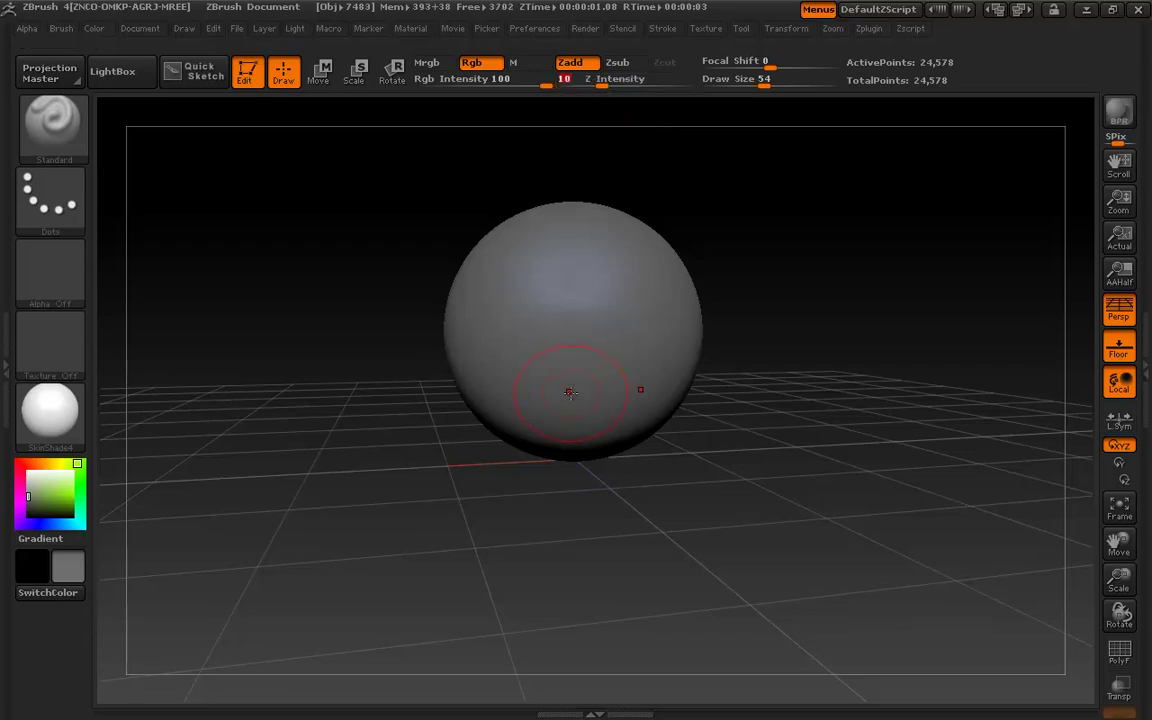
From the front view, sculpt mirrored brow ridges and eye-socket dents.
{"action": "left_click_drag", "start_coordinate": [801, 301], "coordinate": [728, 270]}
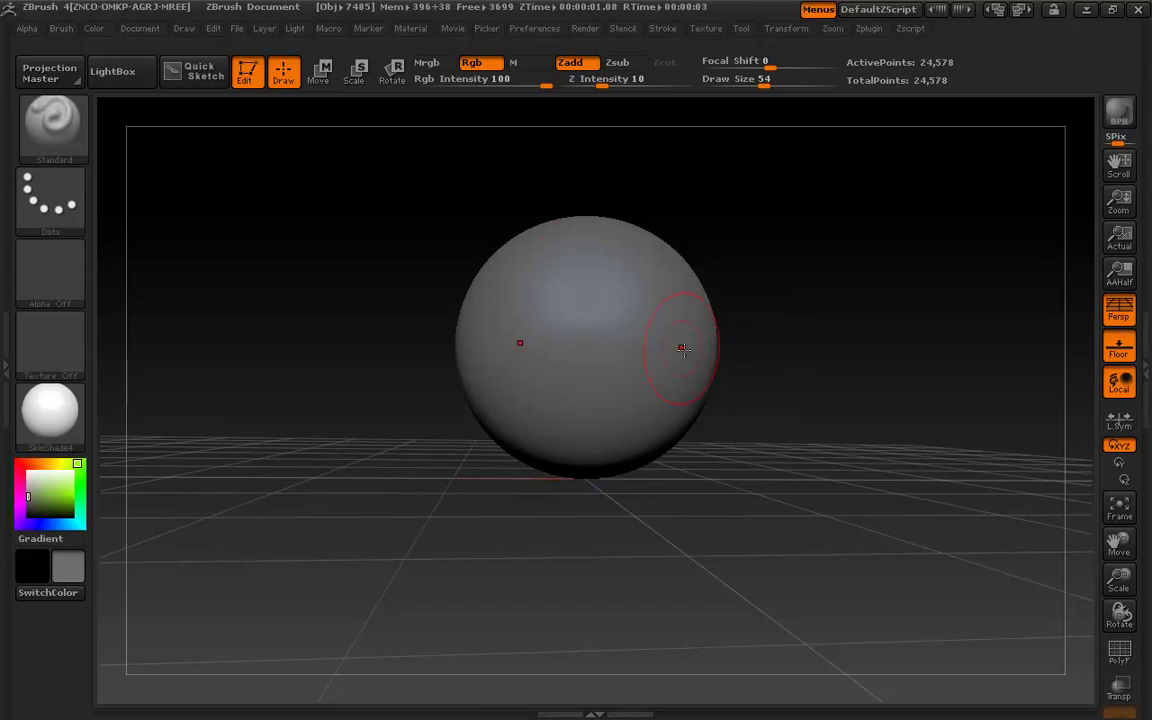
{"action": "mouse_move", "coordinate": [740, 300]}
{"action": "left_mouse_down"}
{"action": "mouse_move", "coordinate": [805, 278]}
{"action": "mouse_move", "coordinate": [797, 273]}
{"action": "mouse_move", "coordinate": [813, 280]}
{"action": "left_mouse_up"}
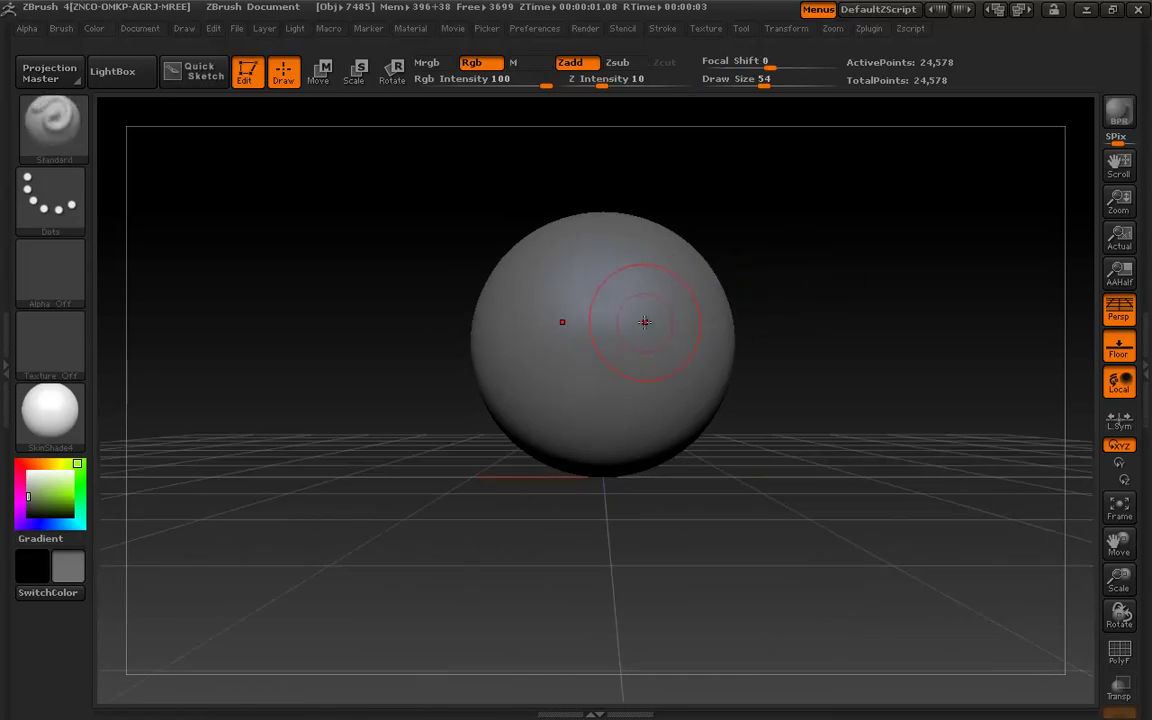
{"action": "mouse_move", "coordinate": [643, 322]}
{"action": "left_mouse_down"}
{"action": "mouse_move", "coordinate": [698, 312]}
{"action": "mouse_move", "coordinate": [655, 322]}
{"action": "mouse_move", "coordinate": [625, 238]}
{"action": "left_mouse_up"}
{"action": "left_click_drag", "start_coordinate": [649, 340], "coordinate": [673, 337]}
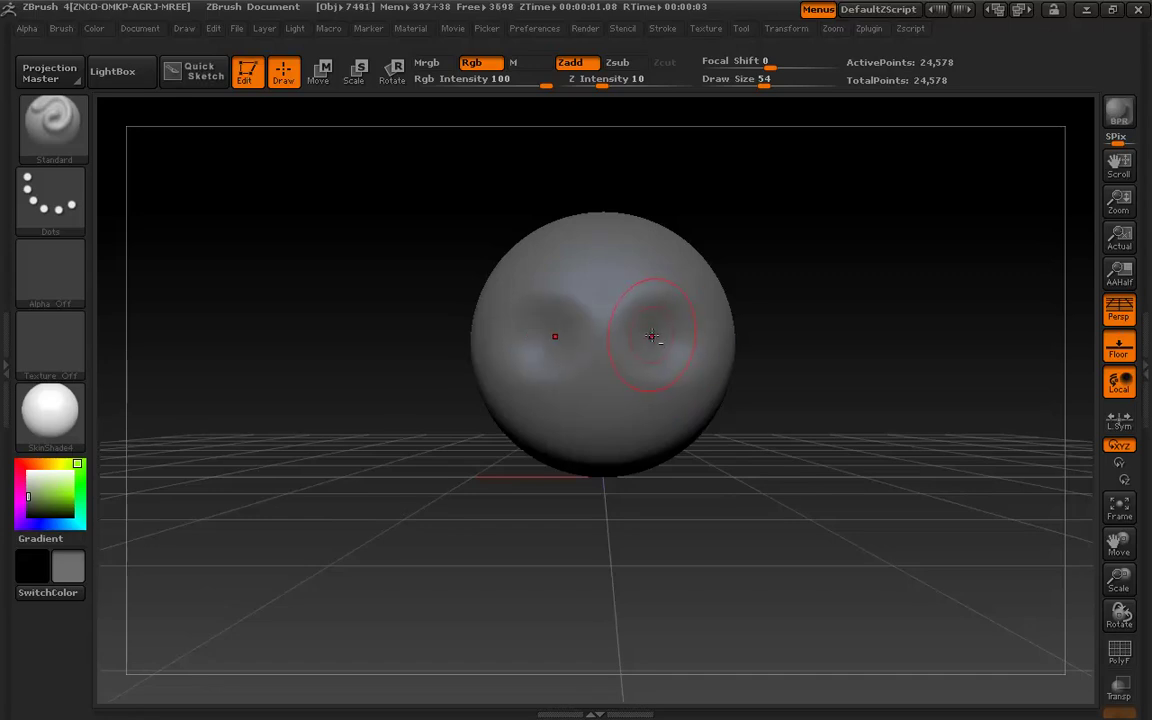
{"action": "left_click_drag", "start_coordinate": [653, 332], "coordinate": [679, 329]}
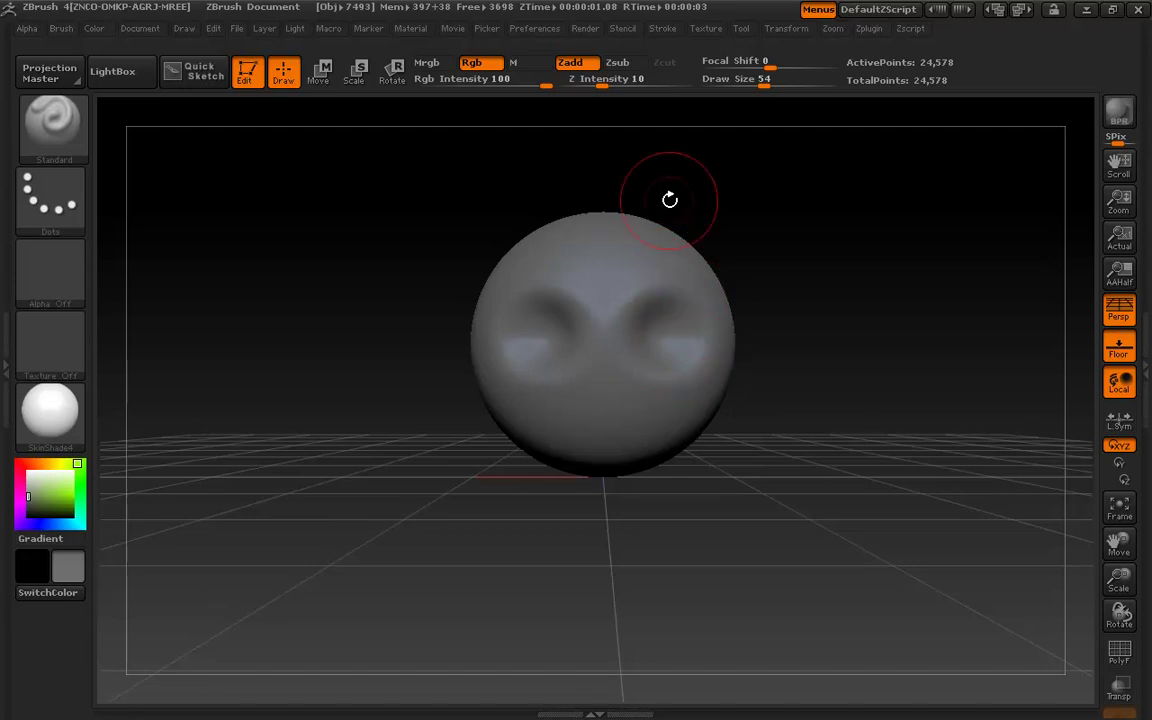
{"action": "key", "text": "s"}
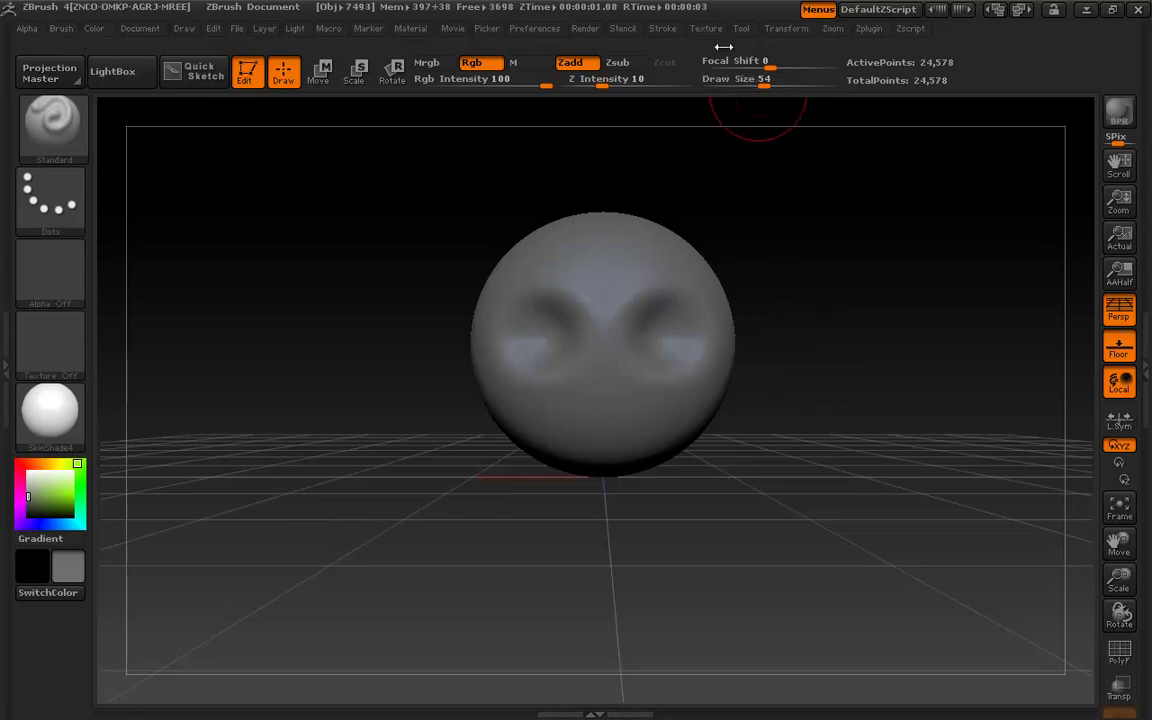
Reduce Draw Size to 17 and deepen the eye sockets, then frame the sphere.
{"action": "left_click", "coordinate": [605, 79]}
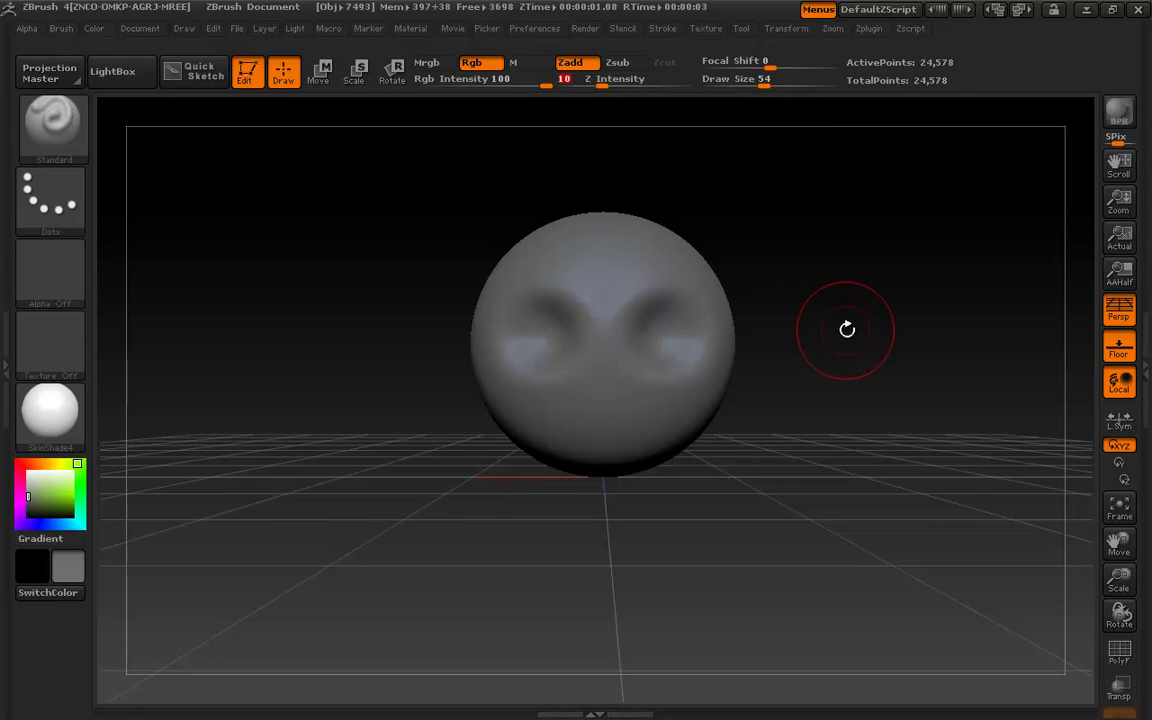
{"action": "key", "text": "s"}
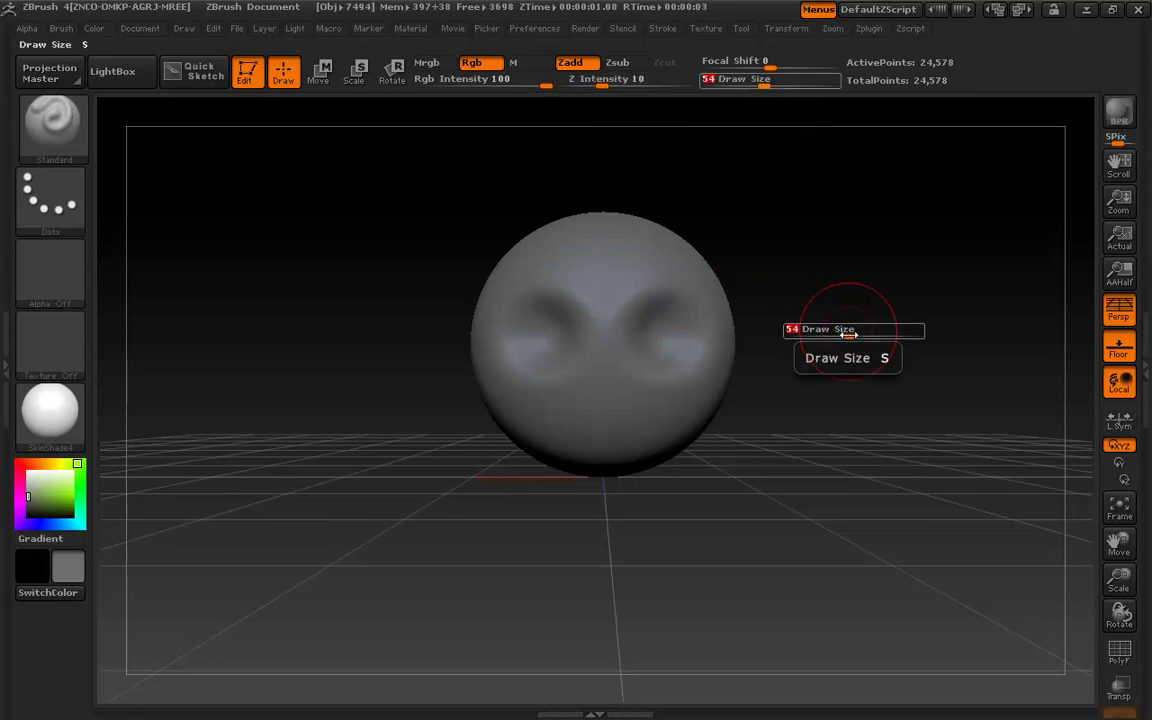
{"action": "left_click_drag", "start_coordinate": [848, 331], "coordinate": [826, 332]}
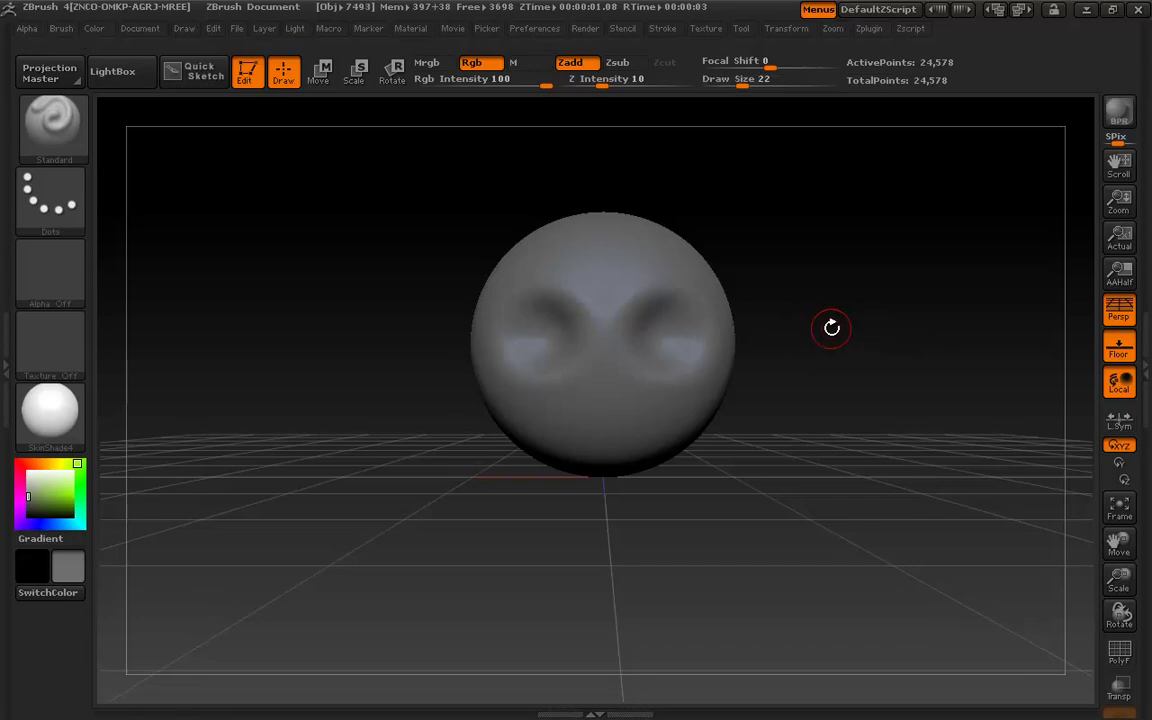
{"action": "key", "text": "s"}
{"action": "left_click_drag", "start_coordinate": [838, 333], "coordinate": [836, 332]}
{"action": "left_click_drag", "start_coordinate": [625, 337], "coordinate": [638, 340]}
{"action": "key", "text": "f"}
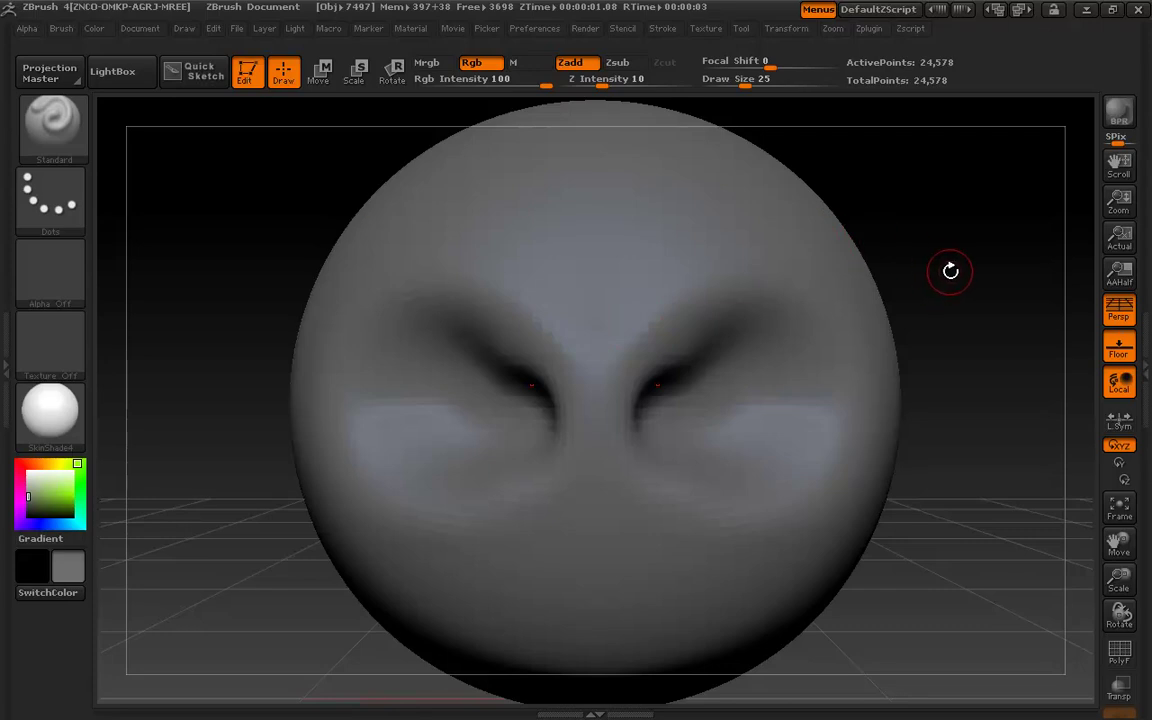
{"action": "mouse_move", "coordinate": [951, 283]}
{"action": "left_mouse_down"}
{"action": "mouse_move", "coordinate": [940, 280]}
{"action": "mouse_move", "coordinate": [913, 134]}
{"action": "mouse_move", "coordinate": [918, 221]}
{"action": "mouse_move", "coordinate": [892, 267]}
{"action": "left_mouse_up"}
{"action": "key", "text": "f"}
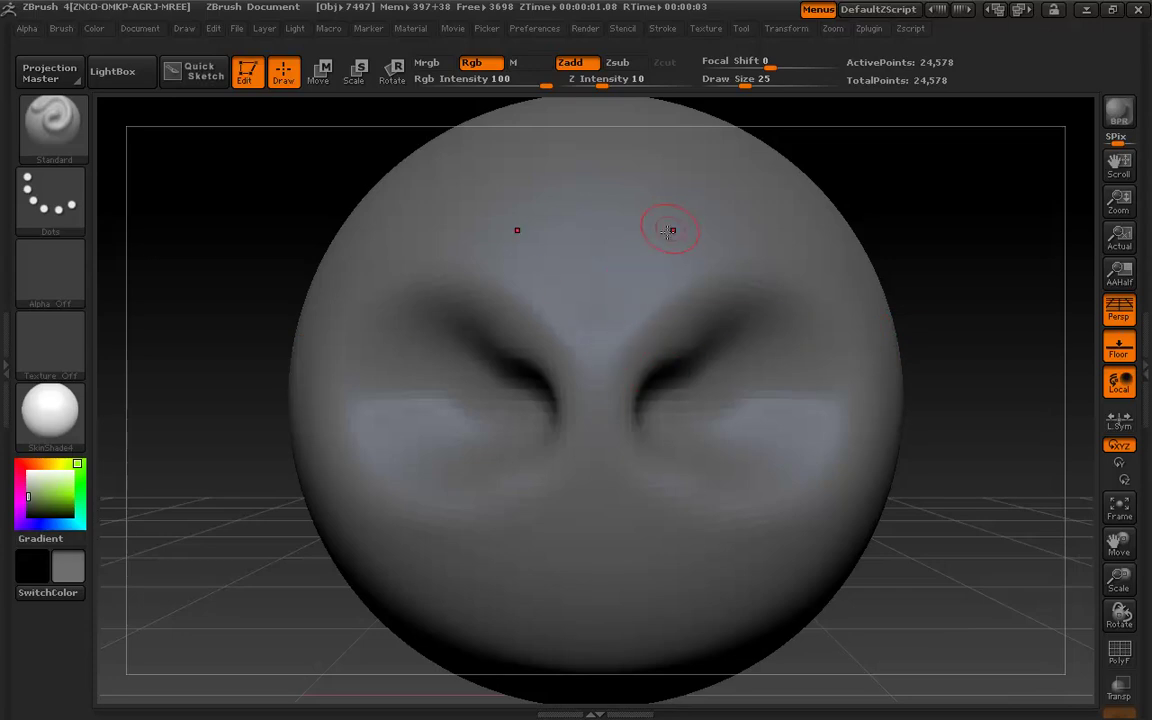
At Draw Size 47, carve deeper brow grooves and cheek grooves below the eyes.
{"action": "key", "text": "s"}
{"action": "left_click_drag", "start_coordinate": [725, 342], "coordinate": [743, 342]}
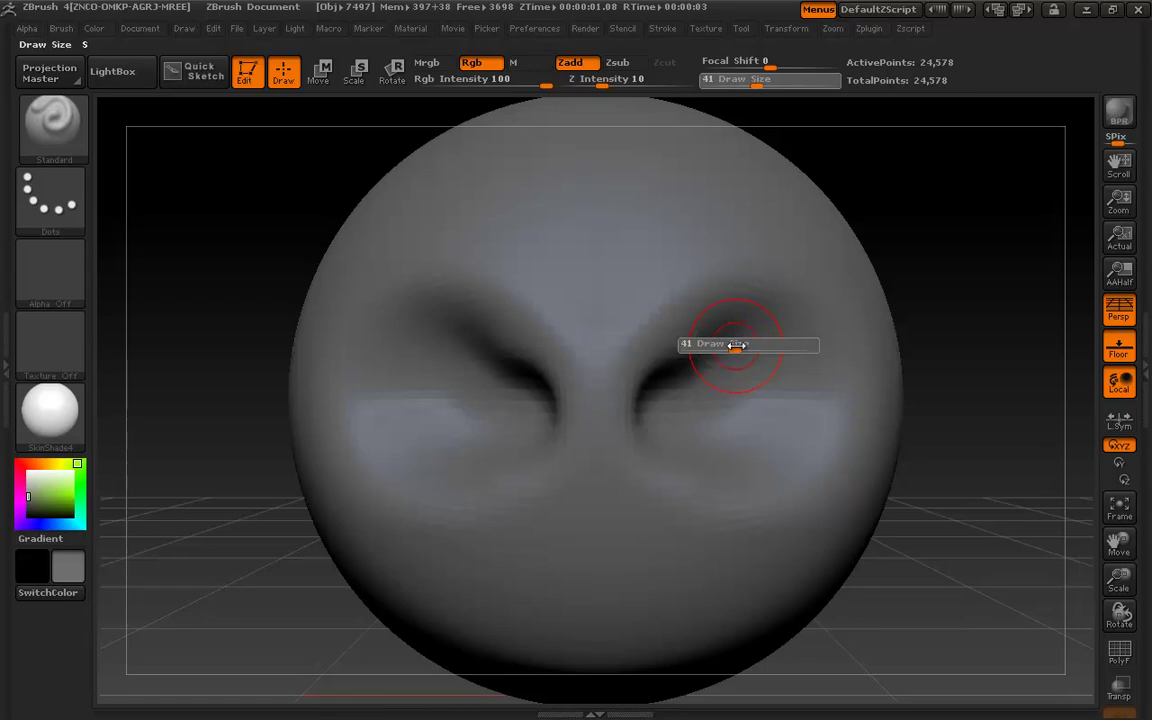
{"action": "mouse_move", "coordinate": [637, 346]}
{"action": "left_mouse_down"}
{"action": "mouse_move", "coordinate": [635, 300]}
{"action": "mouse_move", "coordinate": [700, 290]}
{"action": "mouse_move", "coordinate": [765, 315]}
{"action": "left_mouse_up"}
{"action": "mouse_move", "coordinate": [590, 296]}
{"action": "left_mouse_down"}
{"action": "mouse_move", "coordinate": [684, 294]}
{"action": "mouse_move", "coordinate": [765, 315]}
{"action": "left_mouse_up"}
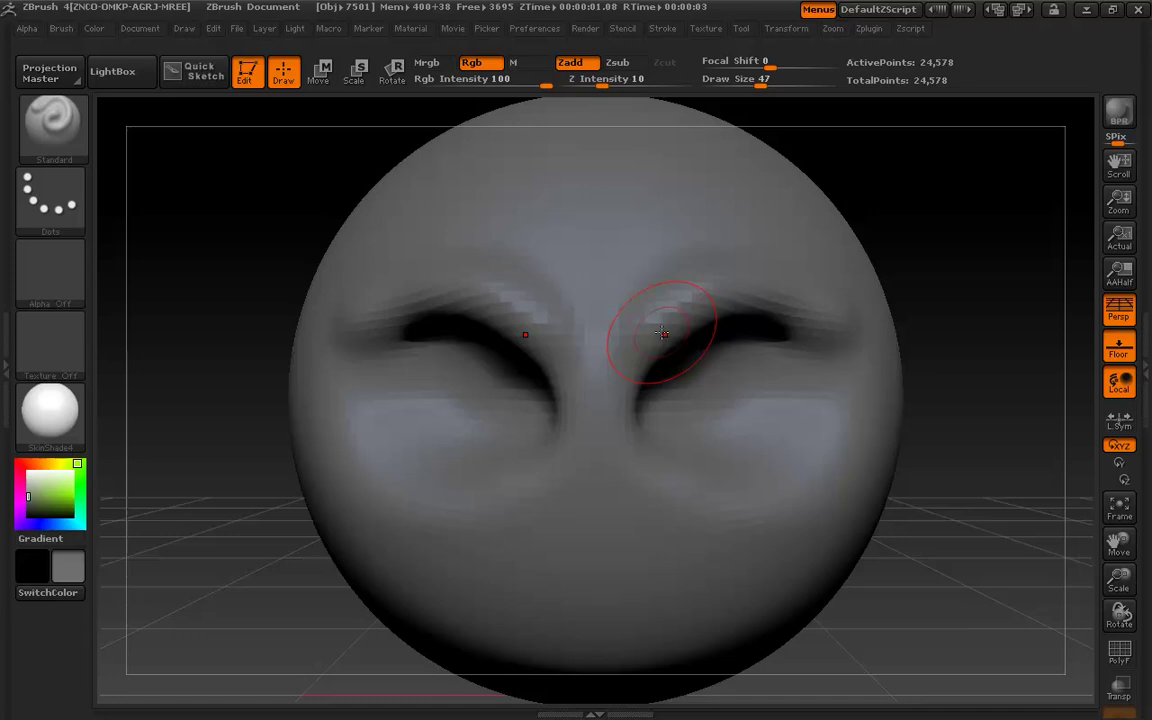
{"action": "mouse_move", "coordinate": [612, 347]}
{"action": "left_mouse_down"}
{"action": "mouse_move", "coordinate": [678, 297]}
{"action": "mouse_move", "coordinate": [736, 291]}
{"action": "mouse_move", "coordinate": [797, 332]}
{"action": "left_mouse_up"}
{"action": "mouse_move", "coordinate": [600, 420]}
{"action": "left_mouse_down"}
{"action": "mouse_move", "coordinate": [740, 400]}
{"action": "mouse_move", "coordinate": [760, 435]}
{"action": "mouse_move", "coordinate": [740, 460]}
{"action": "mouse_move", "coordinate": [776, 486]}
{"action": "left_mouse_up"}
{"action": "left_click_drag", "start_coordinate": [680, 462], "coordinate": [799, 491]}
Sculpt a nose ridge down the face centre and smooth the under-eye area.
{"action": "mouse_move", "coordinate": [598, 445]}
{"action": "left_mouse_down"}
{"action": "mouse_move", "coordinate": [592, 527]}
{"action": "mouse_move", "coordinate": [569, 538]}
{"action": "mouse_move", "coordinate": [590, 430]}
{"action": "mouse_move", "coordinate": [586, 478]}
{"action": "mouse_move", "coordinate": [530, 540]}
{"action": "mouse_move", "coordinate": [552, 527]}
{"action": "mouse_move", "coordinate": [540, 475]}
{"action": "mouse_move", "coordinate": [588, 533]}
{"action": "left_mouse_up"}
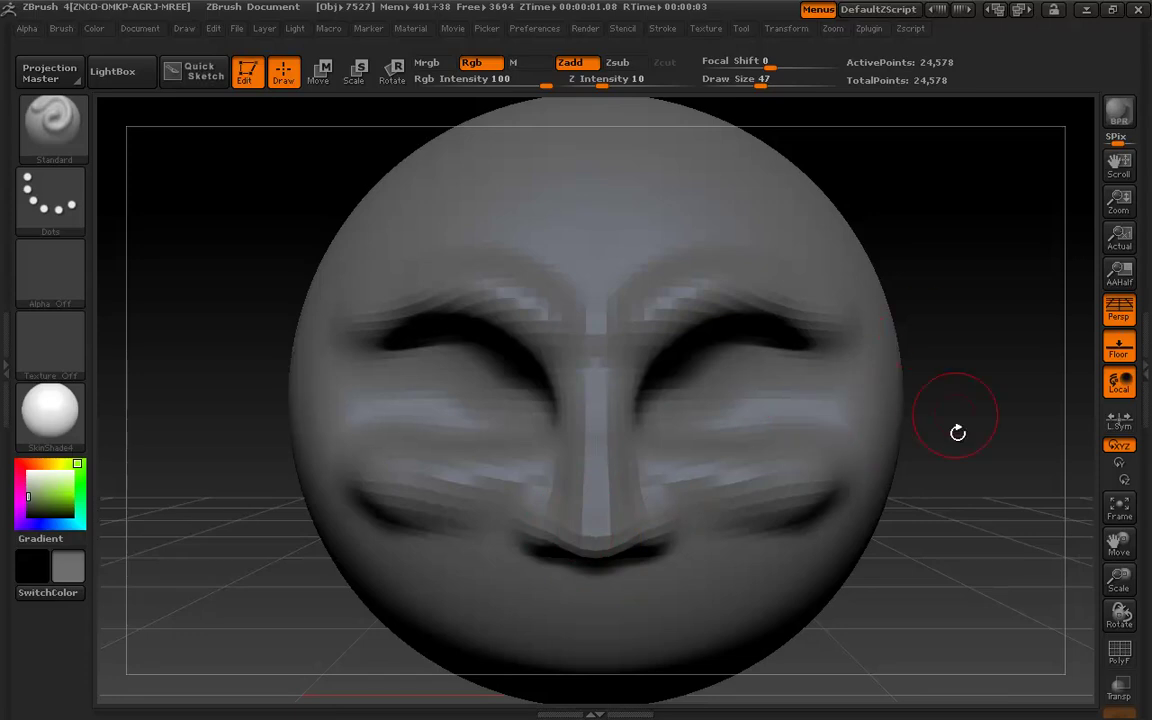
{"action": "left_click_drag", "start_coordinate": [957, 432], "coordinate": [1050, 412]}
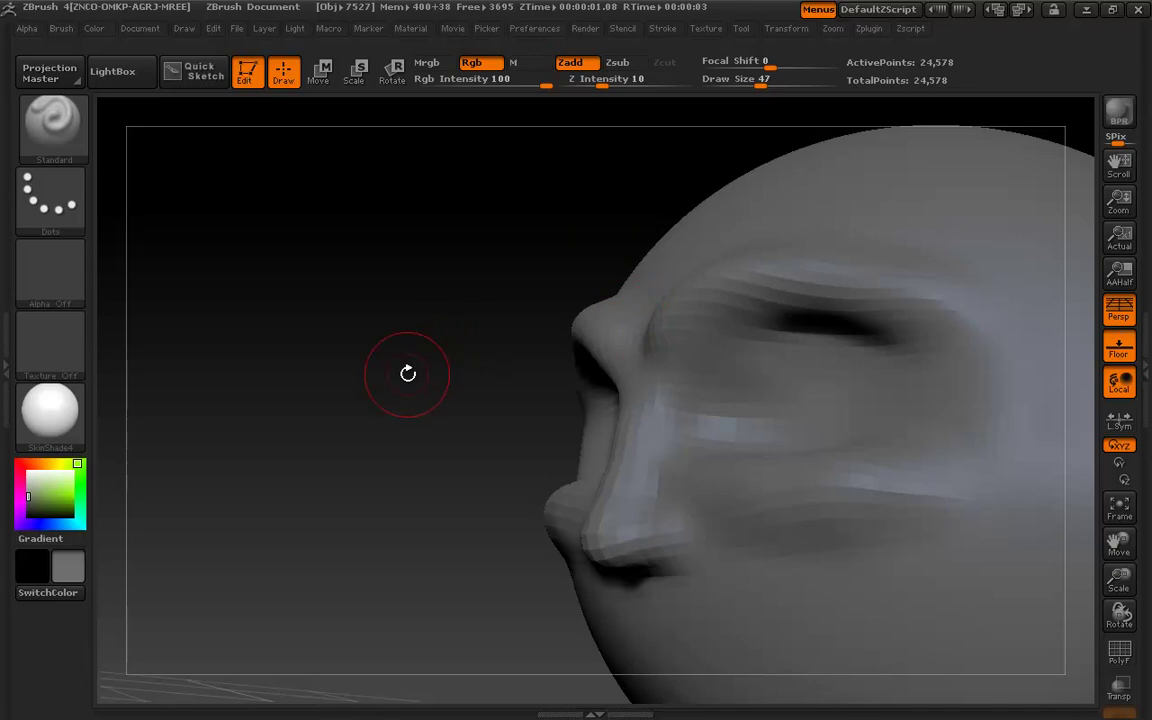
{"action": "left_click_drag", "start_coordinate": [409, 375], "coordinate": [452, 334]}
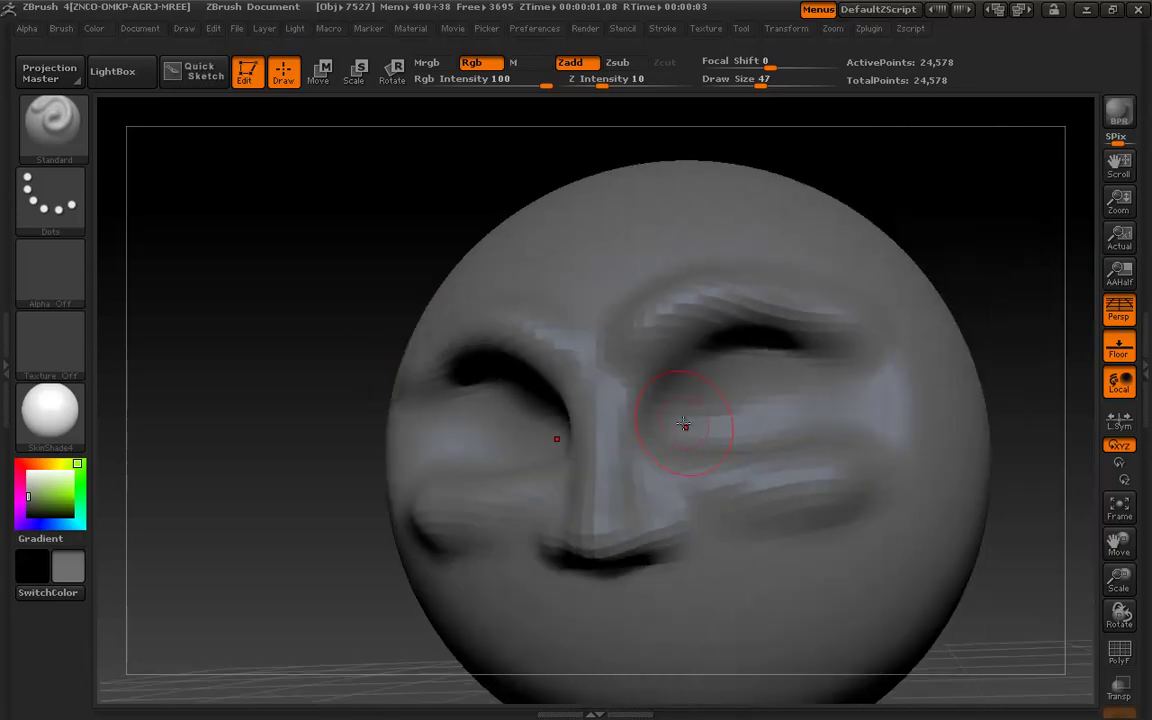
{"action": "mouse_move", "coordinate": [689, 437]}
{"action": "left_mouse_down", "text": "shift"}
{"action": "mouse_move", "coordinate": [689, 381]}
{"action": "mouse_move", "coordinate": [620, 290]}
{"action": "mouse_move", "coordinate": [740, 298]}
{"action": "left_mouse_up", "text": "shift"}
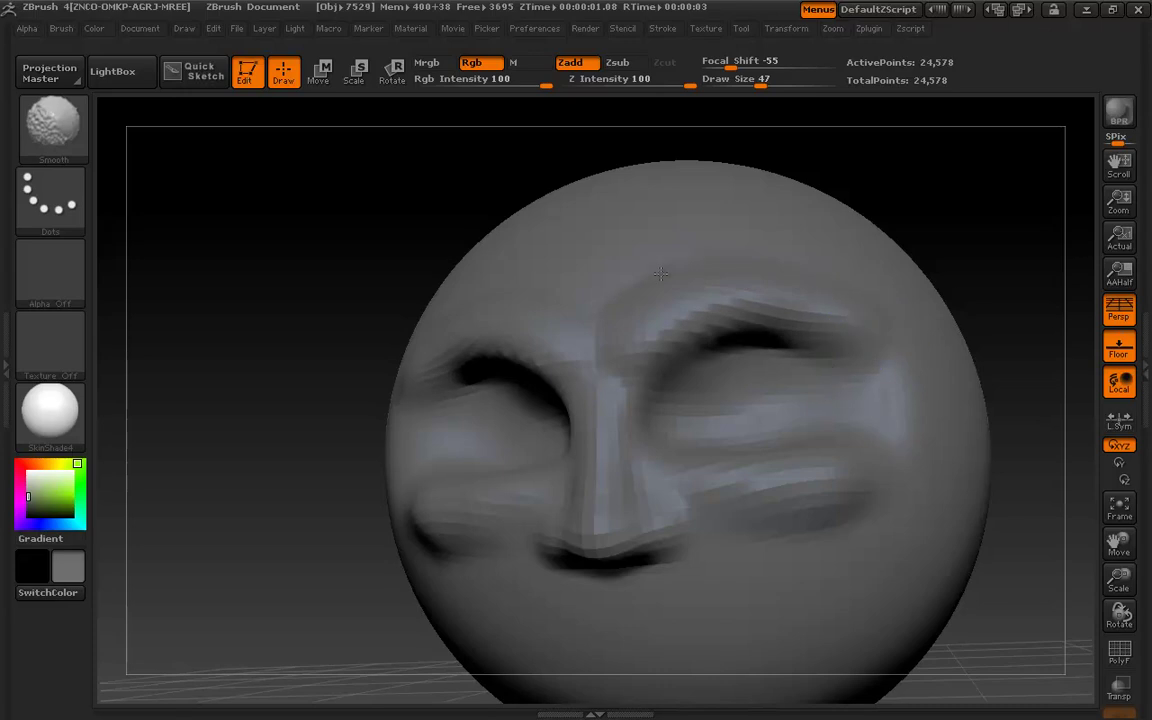
Finish smoothing under the eye, set Smooth strength to 31 and Standard Z Intensity to 10.
{"action": "left_click_drag", "start_coordinate": [684, 460], "coordinate": [739, 455], "text": "shift"}
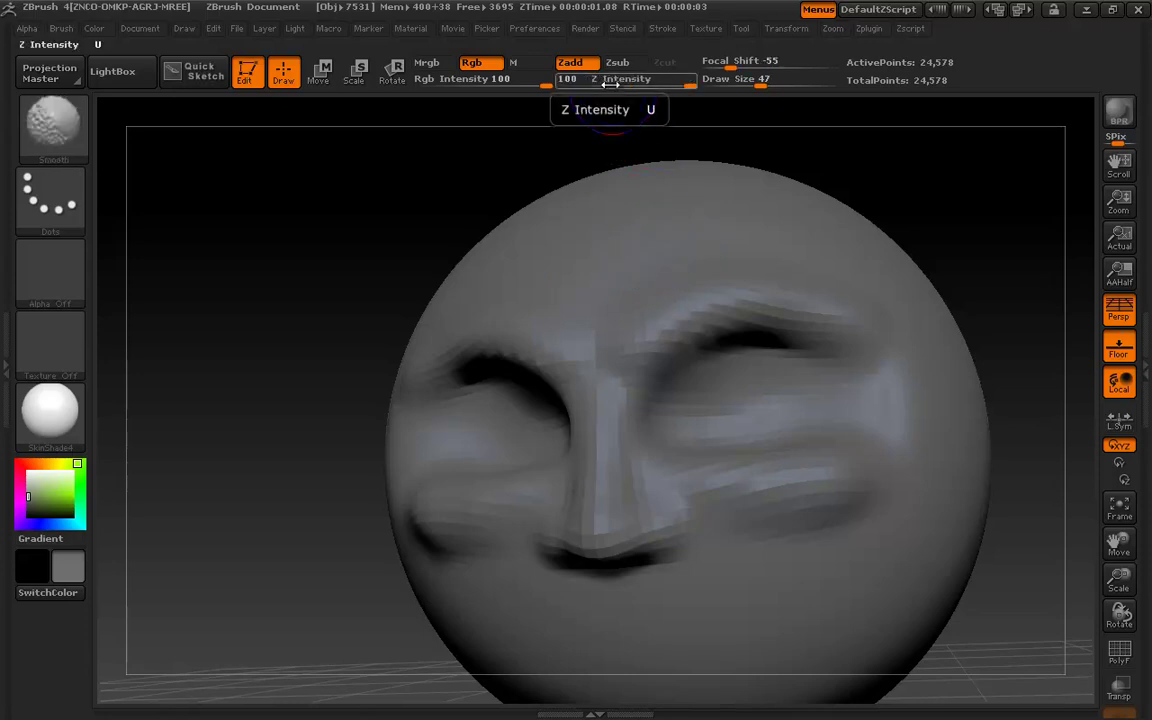
{"action": "key", "text": "shift"}
{"action": "key", "text": "shift"}
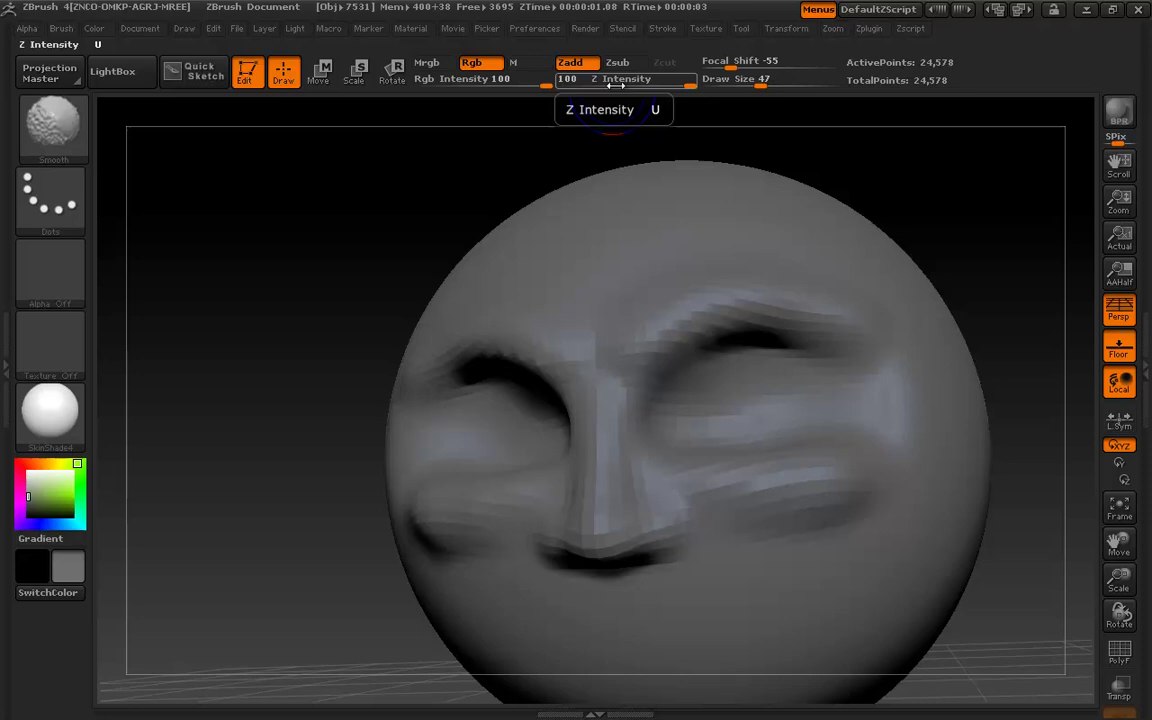
{"action": "key", "text": "shift"}
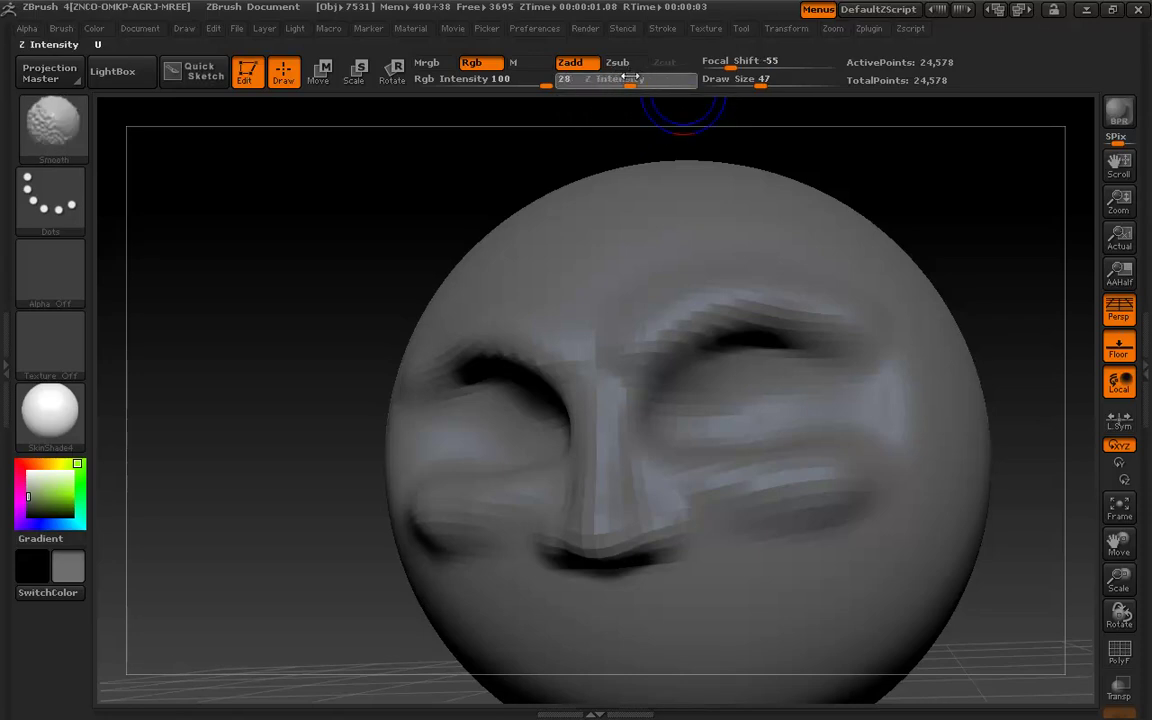
{"action": "left_click_drag", "start_coordinate": [622, 80], "coordinate": [602, 80], "text": "shift"}
{"action": "key", "text": "shift"}
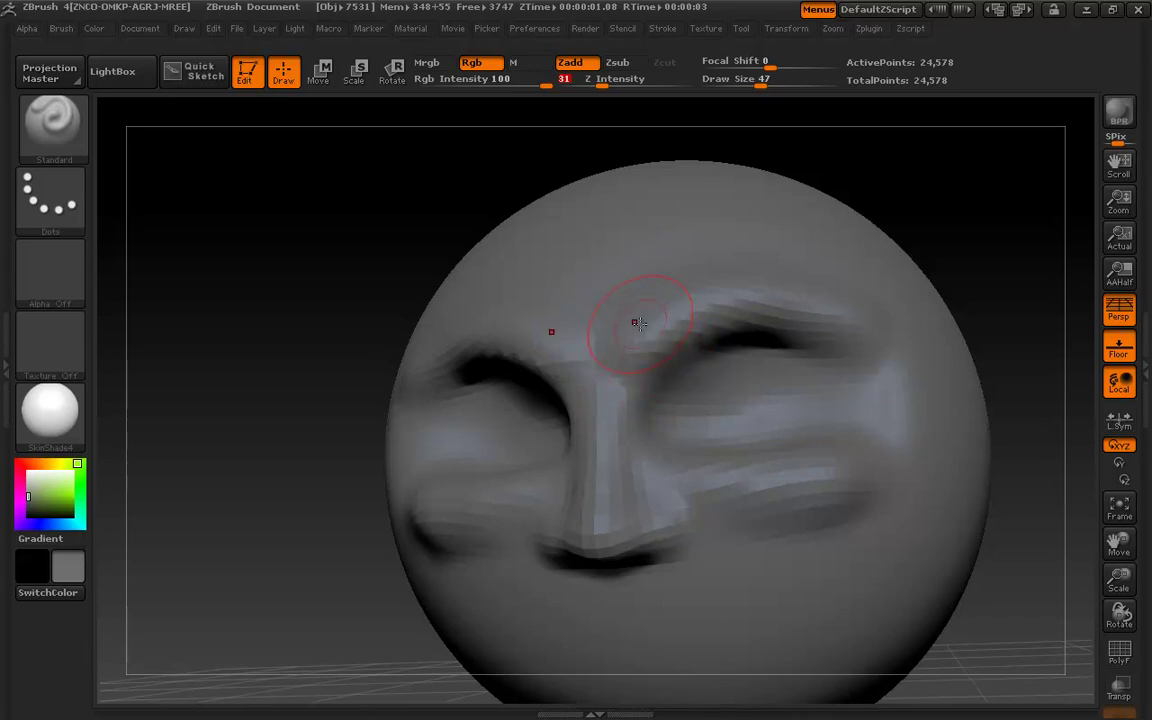
{"action": "type", "text": "10"}
{"action": "key", "text": "Return"}
Smooth the brow above the right eye and carve a curved smile below the nose.
{"action": "left_click_drag", "start_coordinate": [560, 332], "coordinate": [667, 305]}
{"action": "mouse_move", "coordinate": [740, 297]}
{"action": "left_mouse_down", "text": "shift"}
{"action": "mouse_move", "coordinate": [746, 273]}
{"action": "mouse_move", "coordinate": [610, 265]}
{"action": "left_mouse_up", "text": "shift"}
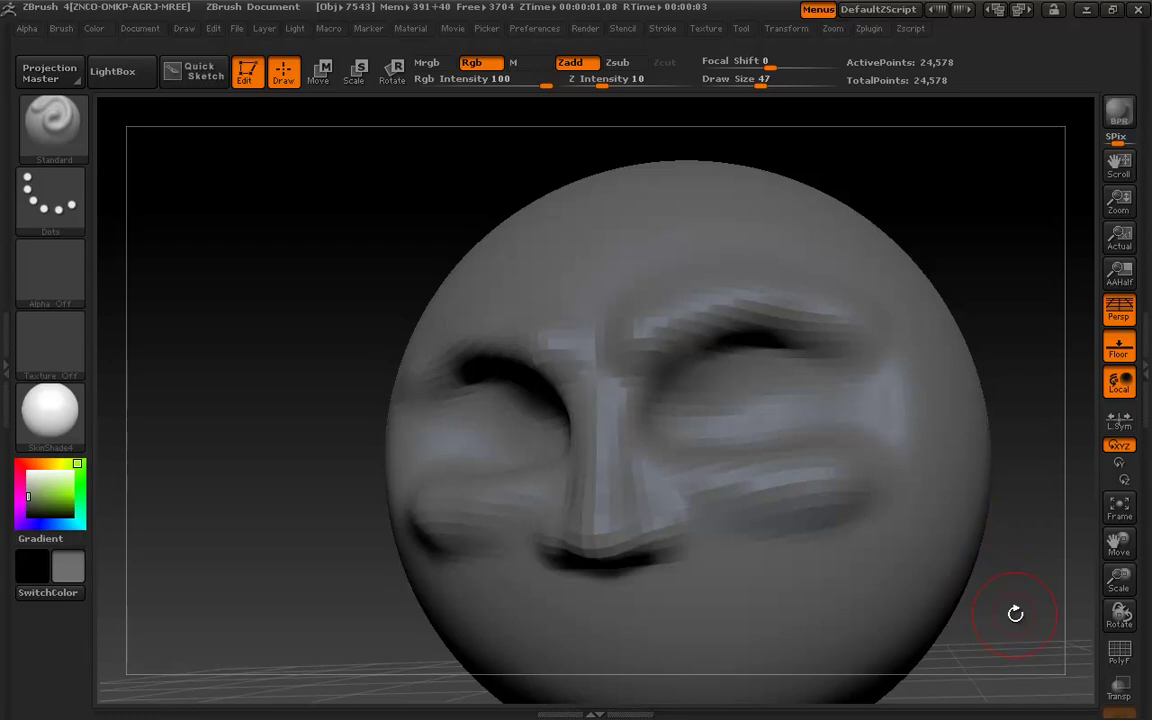
{"action": "mouse_move", "coordinate": [1013, 613]}
{"action": "left_mouse_down"}
{"action": "mouse_move", "coordinate": [949, 473]}
{"action": "mouse_move", "coordinate": [951, 501]}
{"action": "left_mouse_up"}
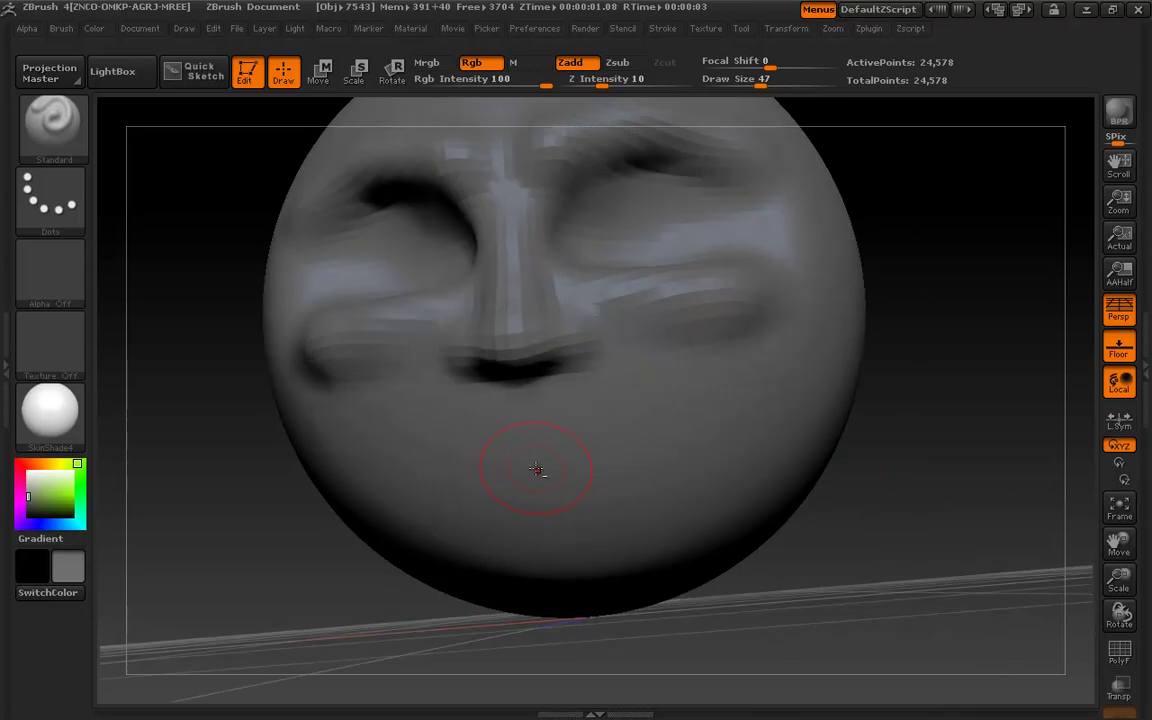
{"action": "mouse_move", "coordinate": [539, 464]}
{"action": "left_mouse_down"}
{"action": "mouse_move", "coordinate": [671, 439]}
{"action": "mouse_move", "coordinate": [731, 401]}
{"action": "left_mouse_up"}
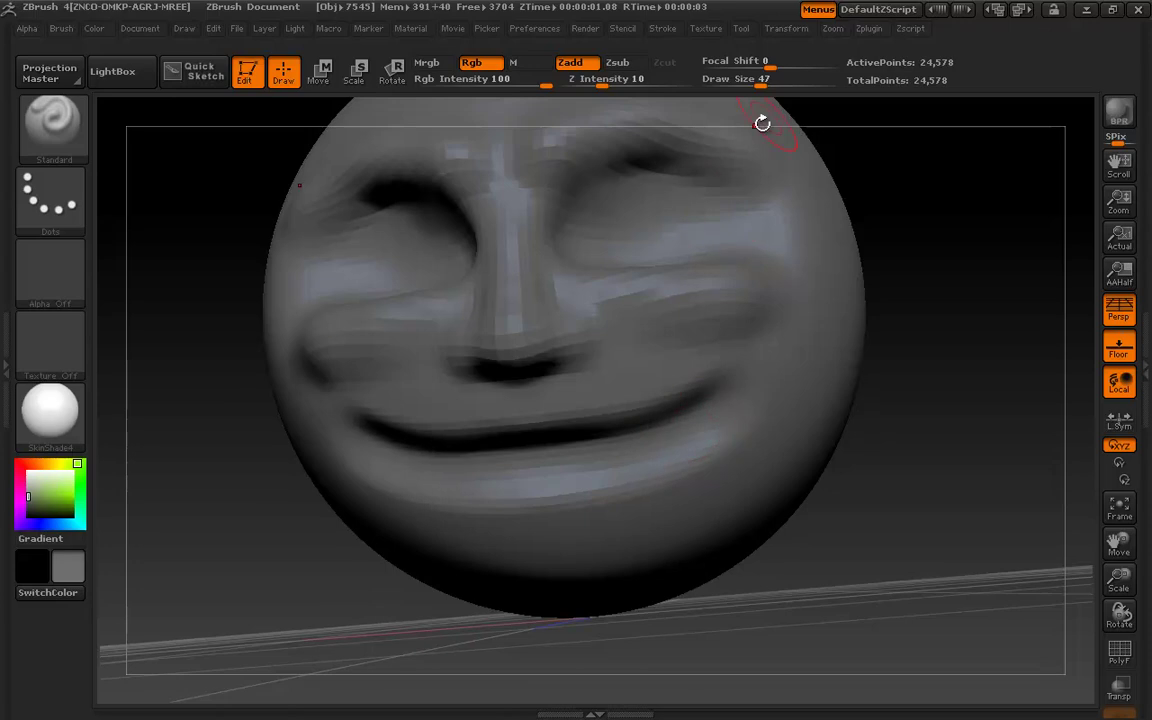
At Draw Size 17, sharpen the smile crease and refine its corner.
{"action": "key", "text": "s"}
{"action": "left_click_drag", "start_coordinate": [718, 260], "coordinate": [695, 260]}
{"action": "mouse_move", "coordinate": [740, 372]}
{"action": "left_mouse_down"}
{"action": "mouse_move", "coordinate": [670, 340]}
{"action": "mouse_move", "coordinate": [575, 392]}
{"action": "mouse_move", "coordinate": [626, 443]}
{"action": "left_mouse_up"}
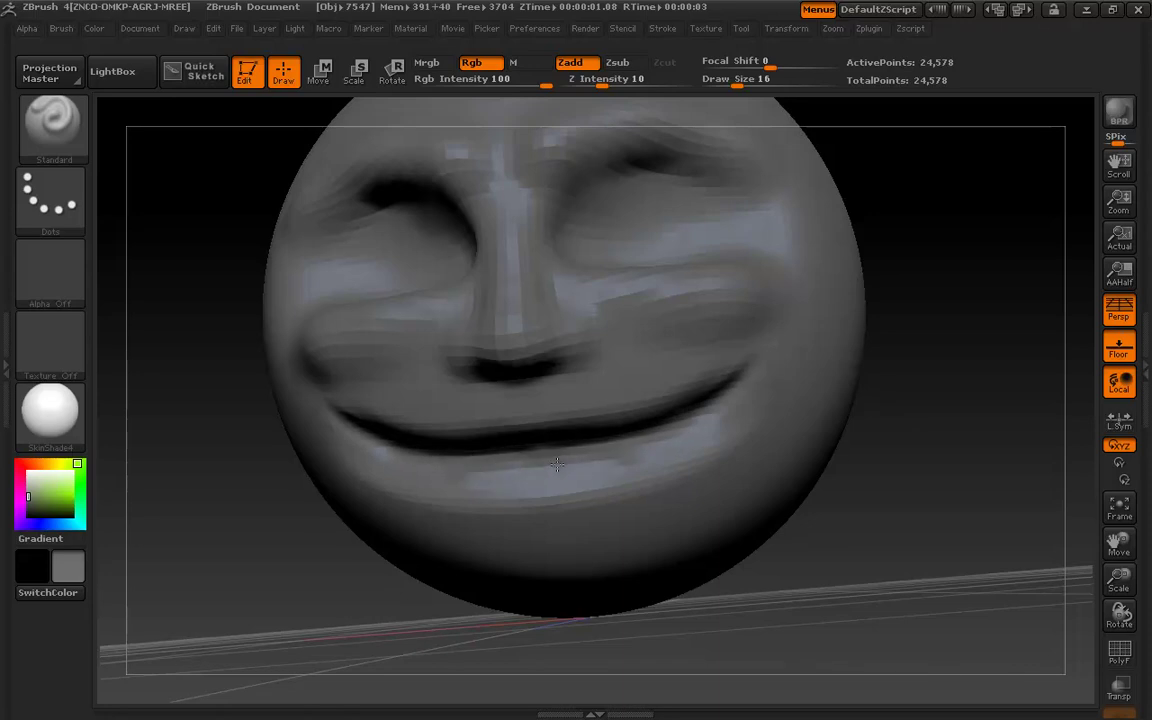
{"action": "left_click_drag", "start_coordinate": [701, 414], "coordinate": [742, 360]}
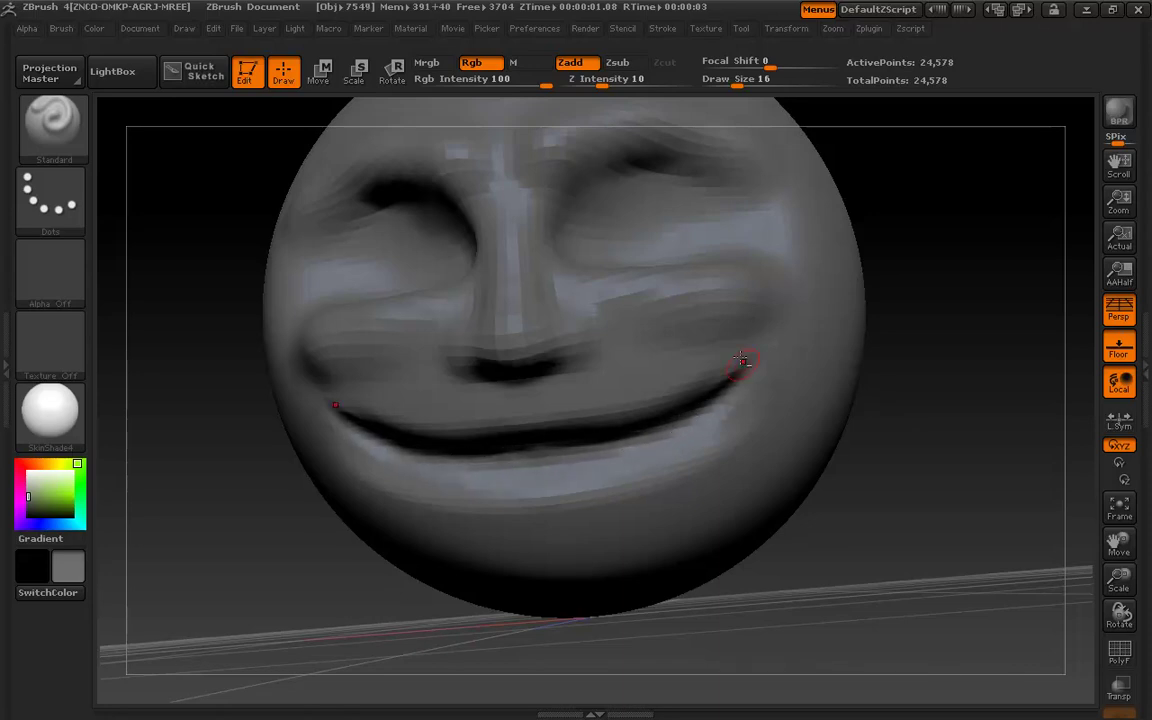
With Draw Size 34 and Z Intensity 12, carve a curved groove under the mouth.
{"action": "key", "text": "s"}
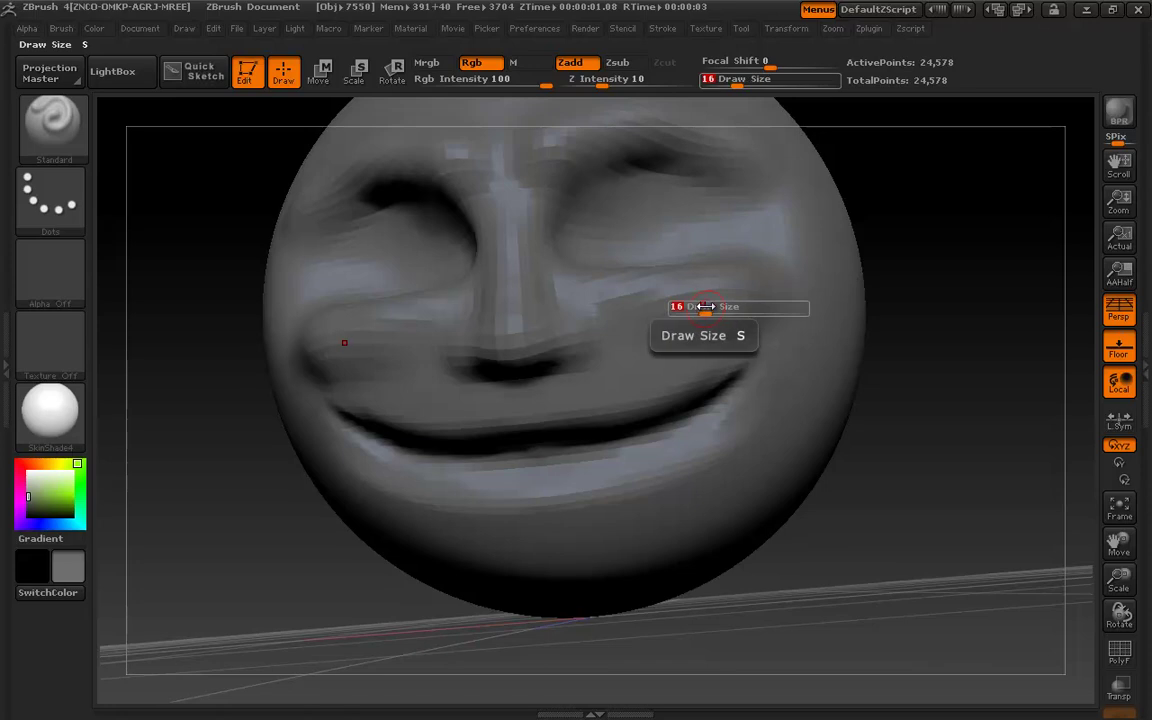
{"action": "left_click_drag", "start_coordinate": [712, 309], "coordinate": [720, 311]}
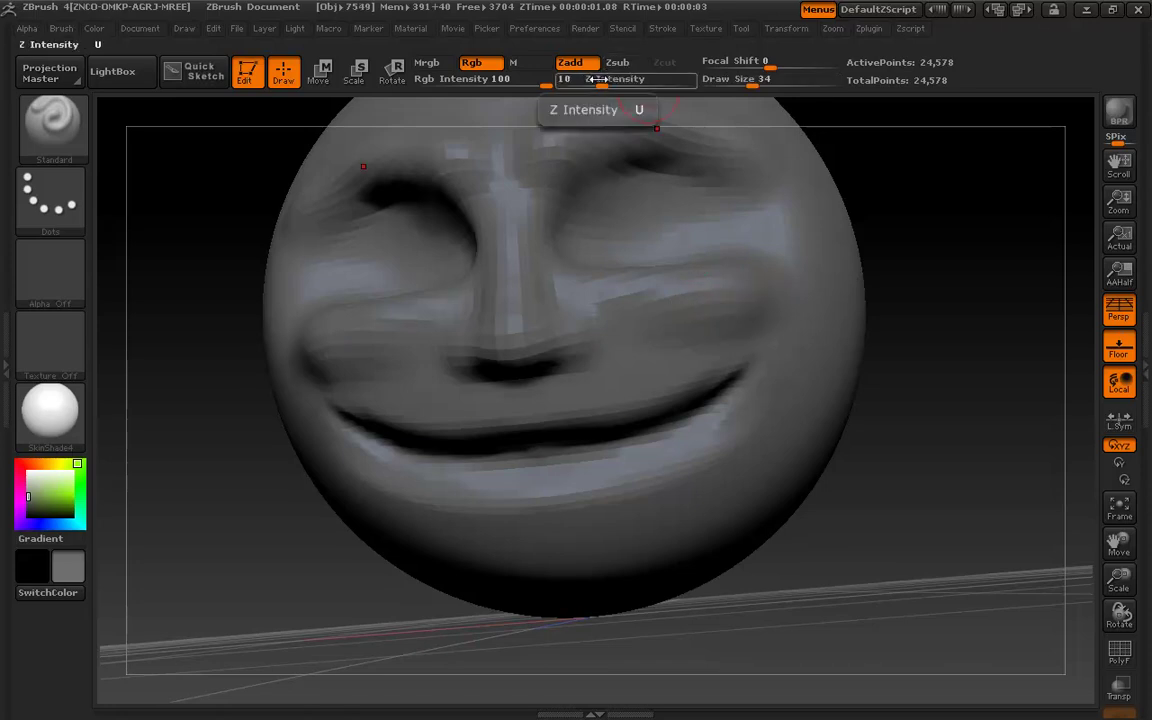
{"action": "left_click_drag", "start_coordinate": [601, 80], "coordinate": [594, 79]}
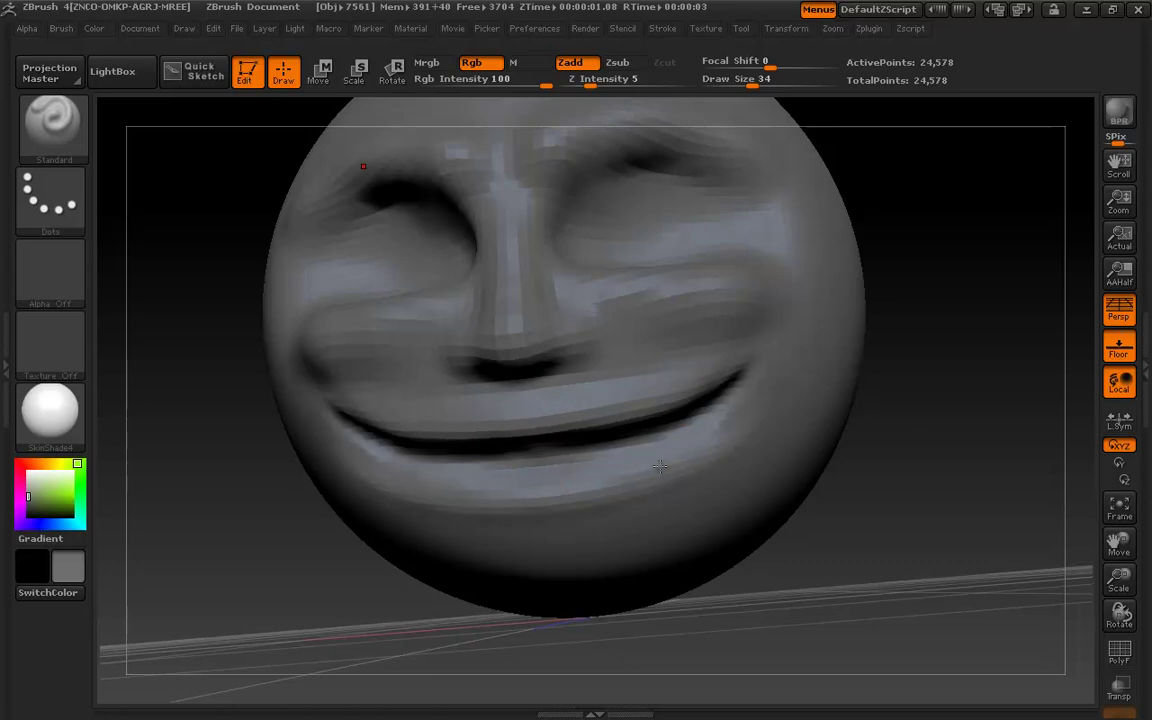
{"action": "left_click", "coordinate": [590, 79]}
{"action": "type", "text": "12"}
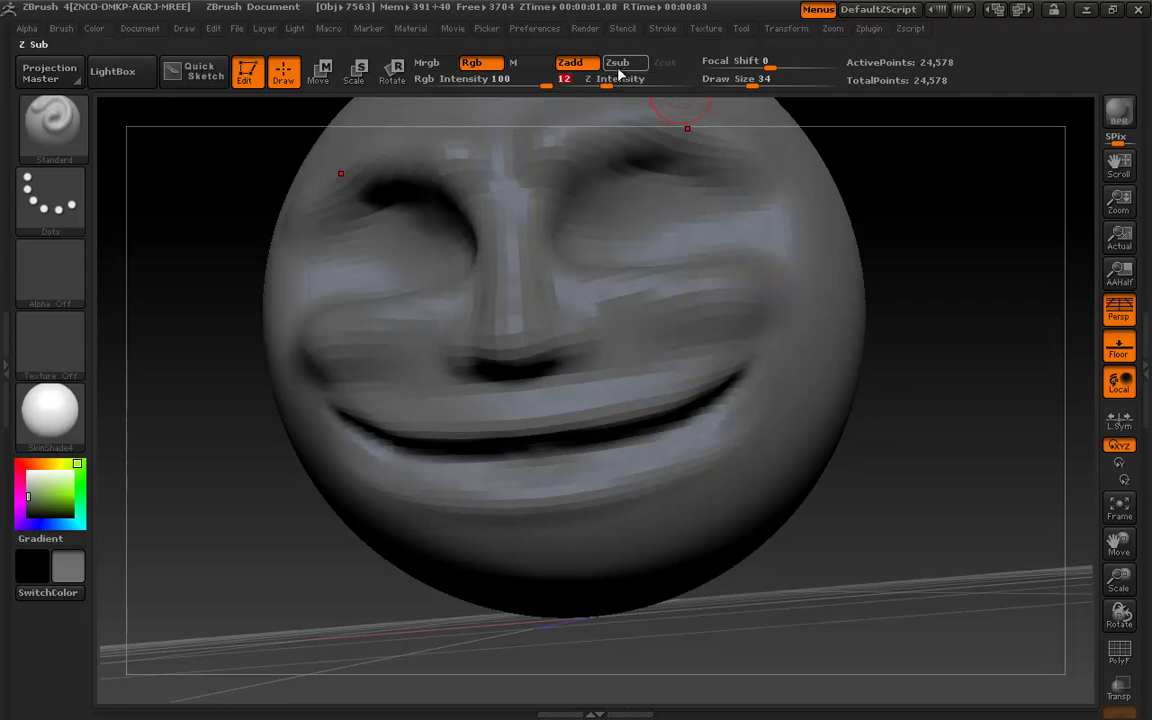
{"action": "mouse_move", "coordinate": [553, 510]}
{"action": "left_mouse_down"}
{"action": "mouse_move", "coordinate": [530, 505]}
{"action": "mouse_move", "coordinate": [670, 480]}
{"action": "mouse_move", "coordinate": [708, 448]}
{"action": "mouse_move", "coordinate": [480, 475]}
{"action": "left_mouse_up"}
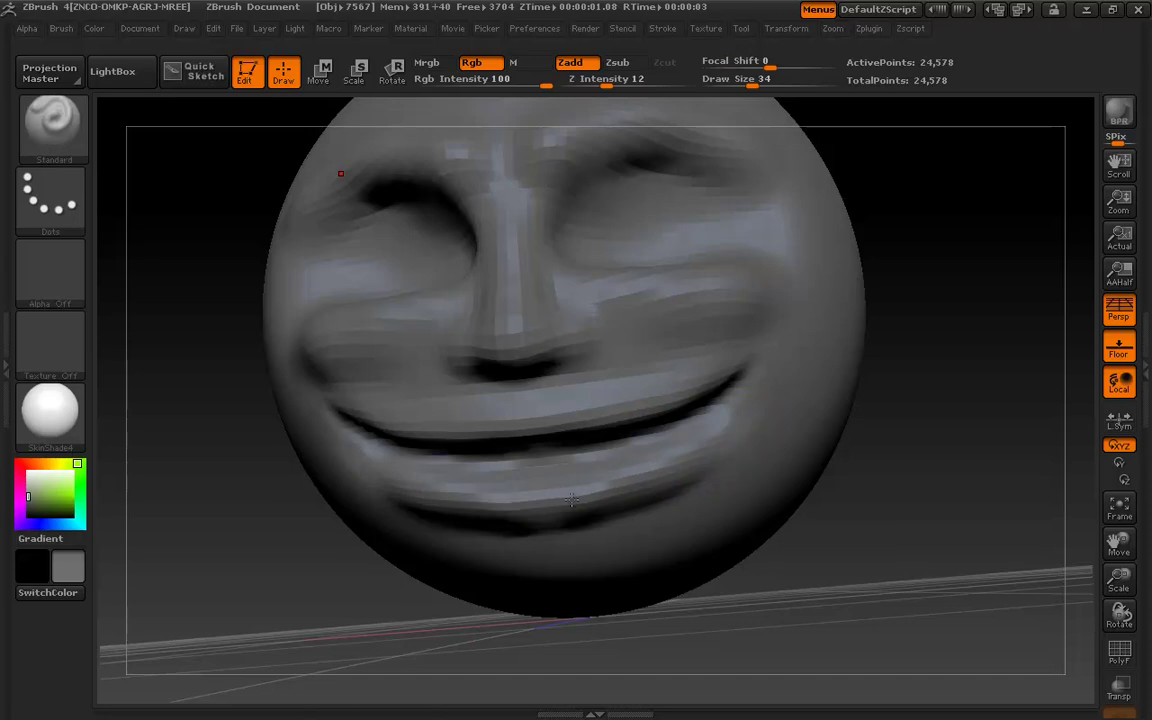
Rotate the head to inspect the grin and show the Tool palette beside the view.
{"action": "key", "text": "shift"}
{"action": "mouse_move", "coordinate": [931, 455]}
{"action": "left_mouse_down"}
{"action": "mouse_move", "coordinate": [820, 462]}
{"action": "mouse_move", "coordinate": [924, 466]}
{"action": "mouse_move", "coordinate": [900, 455]}
{"action": "mouse_move", "coordinate": [874, 378]}
{"action": "mouse_move", "coordinate": [836, 379]}
{"action": "mouse_move", "coordinate": [787, 411]}
{"action": "left_mouse_up"}
{"action": "left_click_drag", "start_coordinate": [545, 509], "coordinate": [678, 429]}
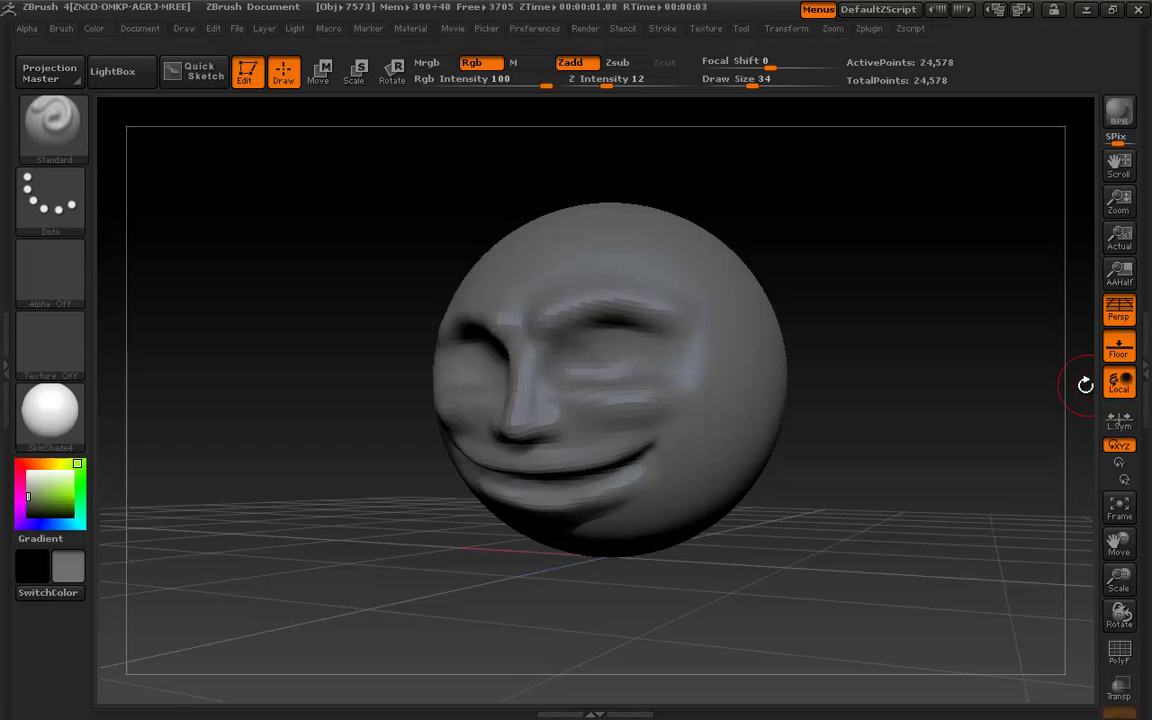
{"action": "left_click", "coordinate": [1140, 366]}
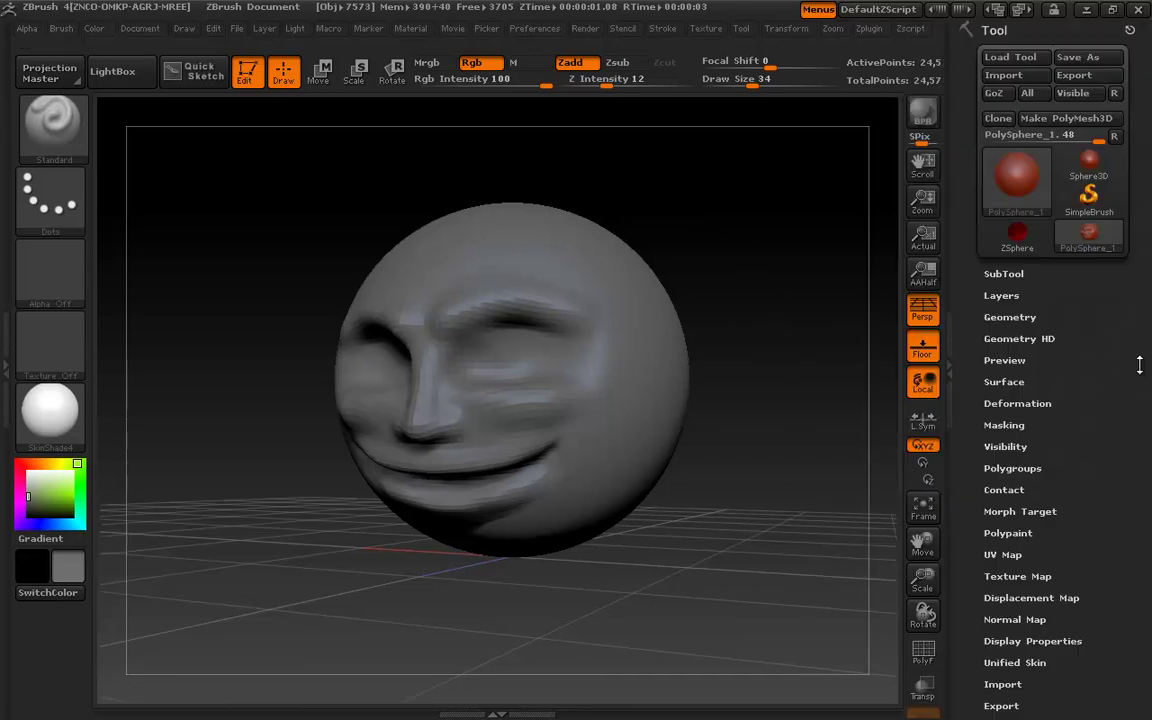
{"action": "left_click", "coordinate": [956, 355]}
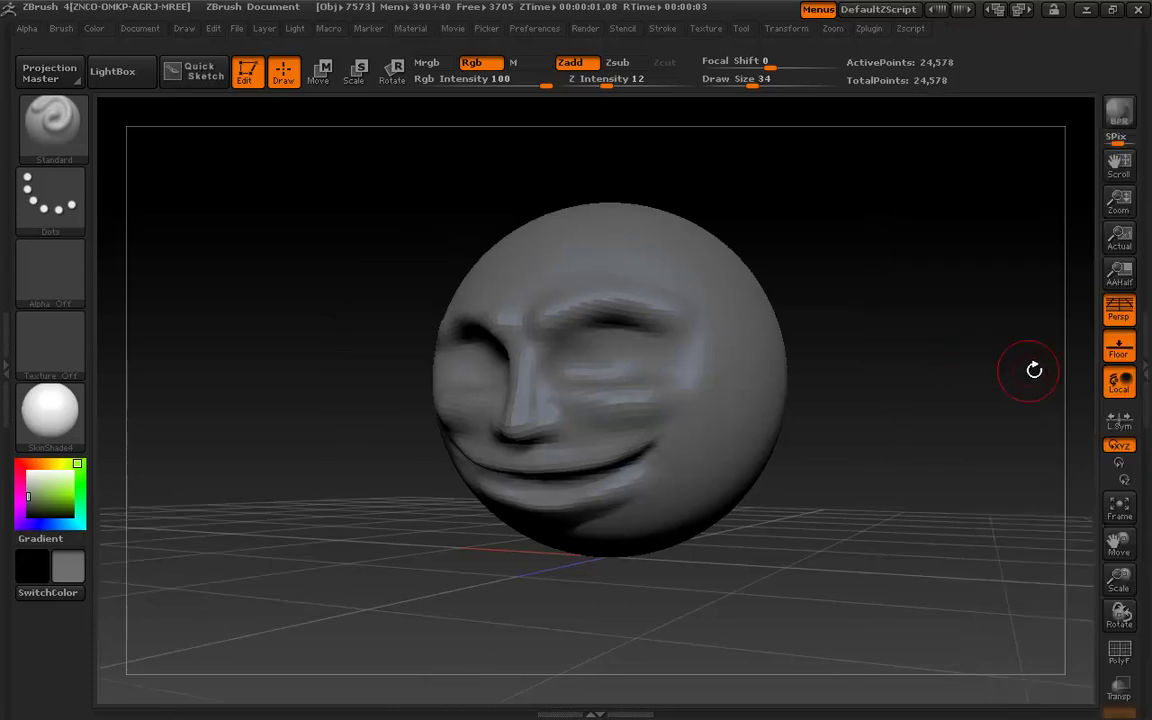
{"action": "left_click", "coordinate": [1140, 357]}
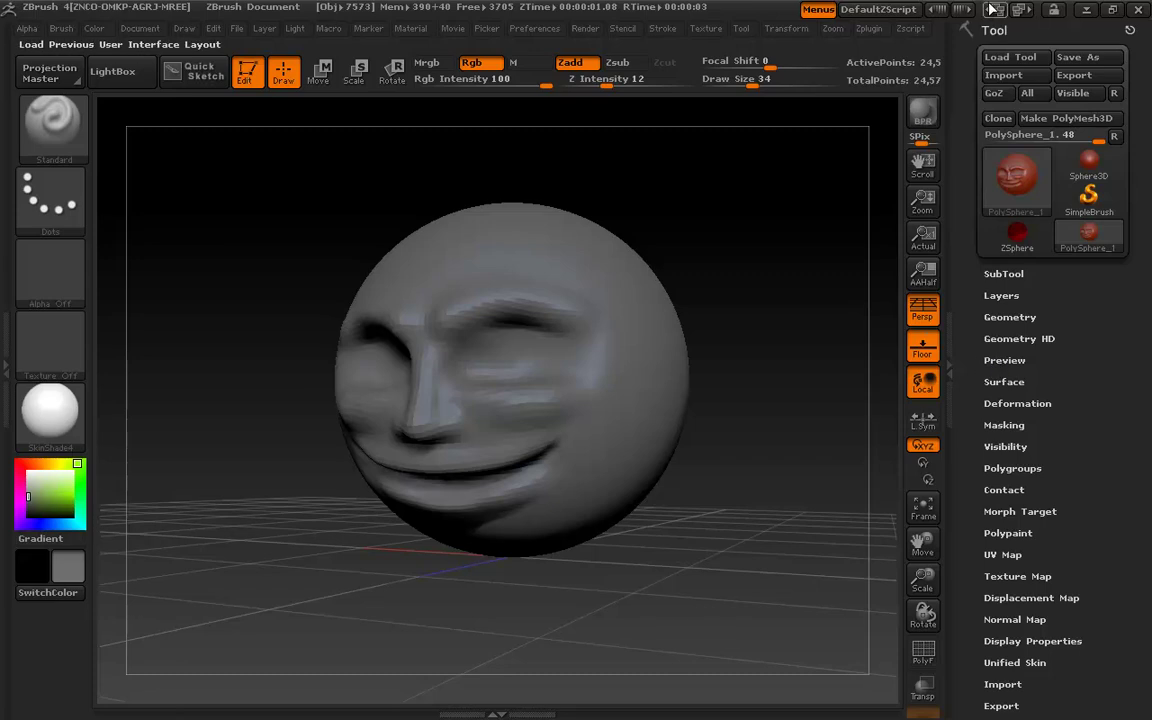
{"action": "left_click", "coordinate": [1131, 28]}
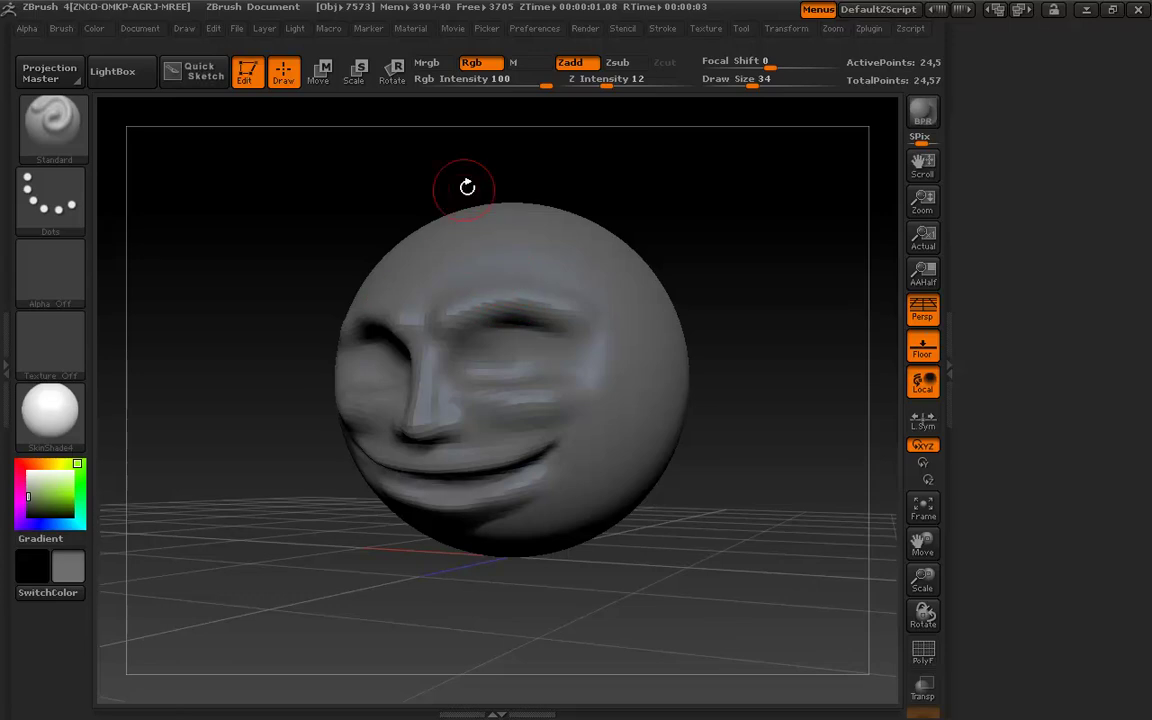
{"action": "left_click", "coordinate": [742, 28]}
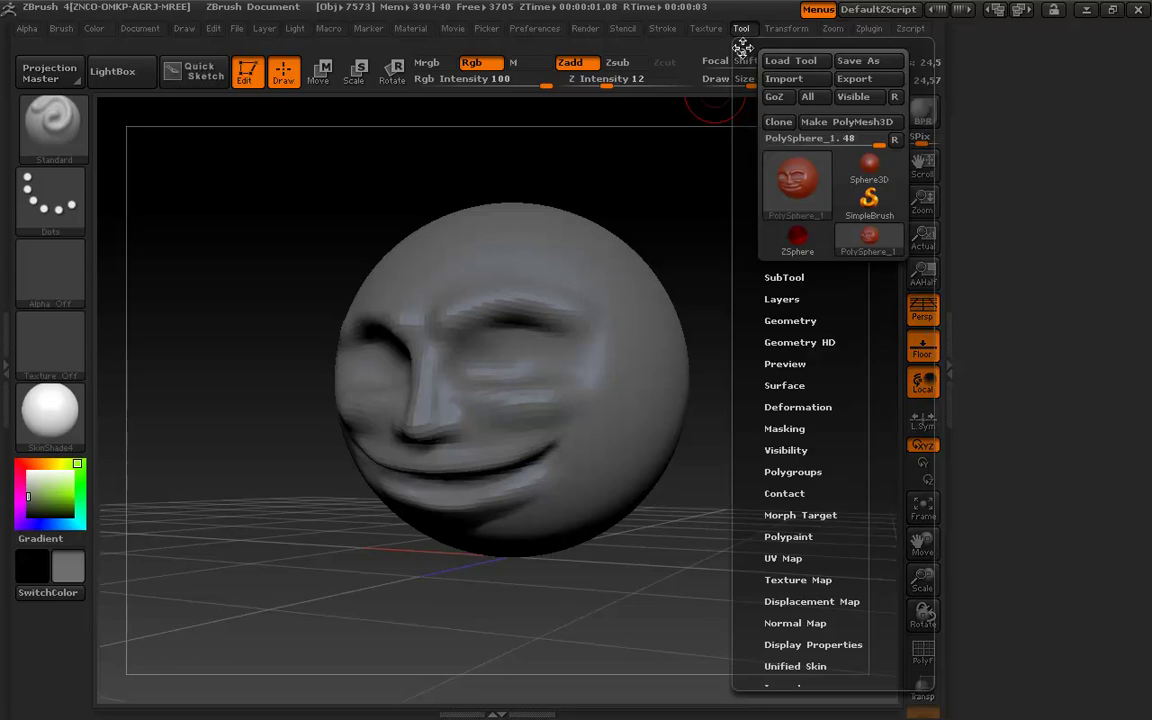
{"action": "left_click_drag", "start_coordinate": [741, 51], "coordinate": [995, 32]}
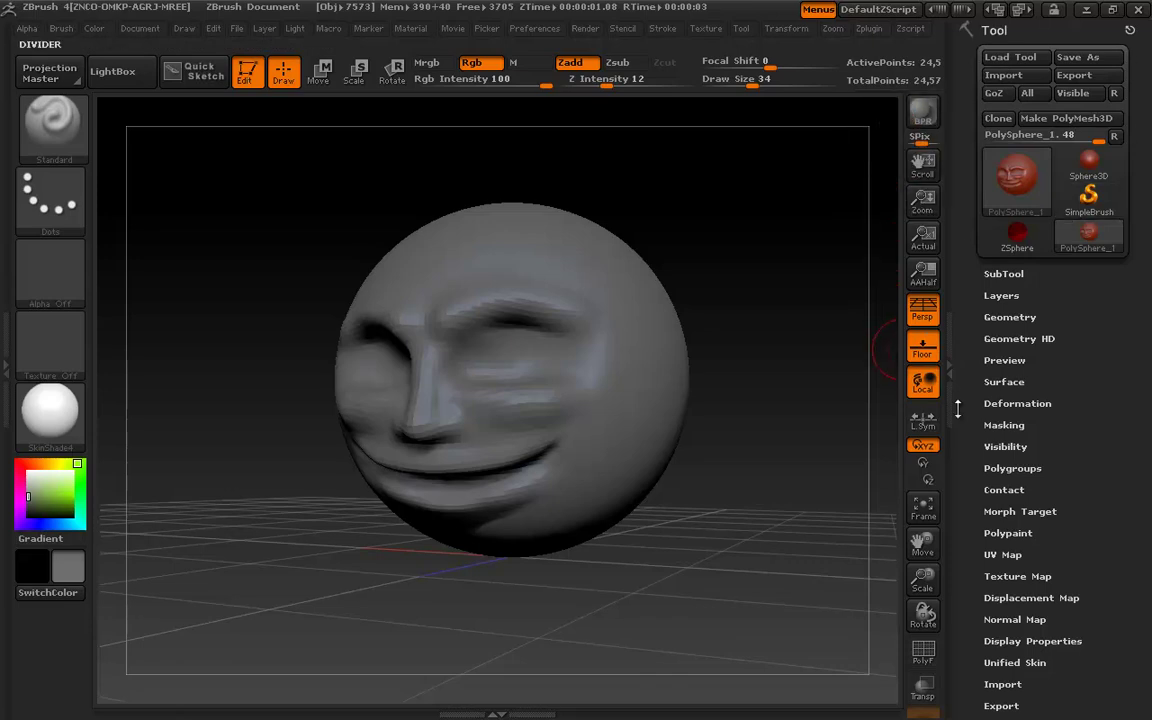
Divide once, smooth the left eye and brow, set Draw Size 16, then divide to ~393k points.
{"action": "left_click", "coordinate": [1005, 317]}
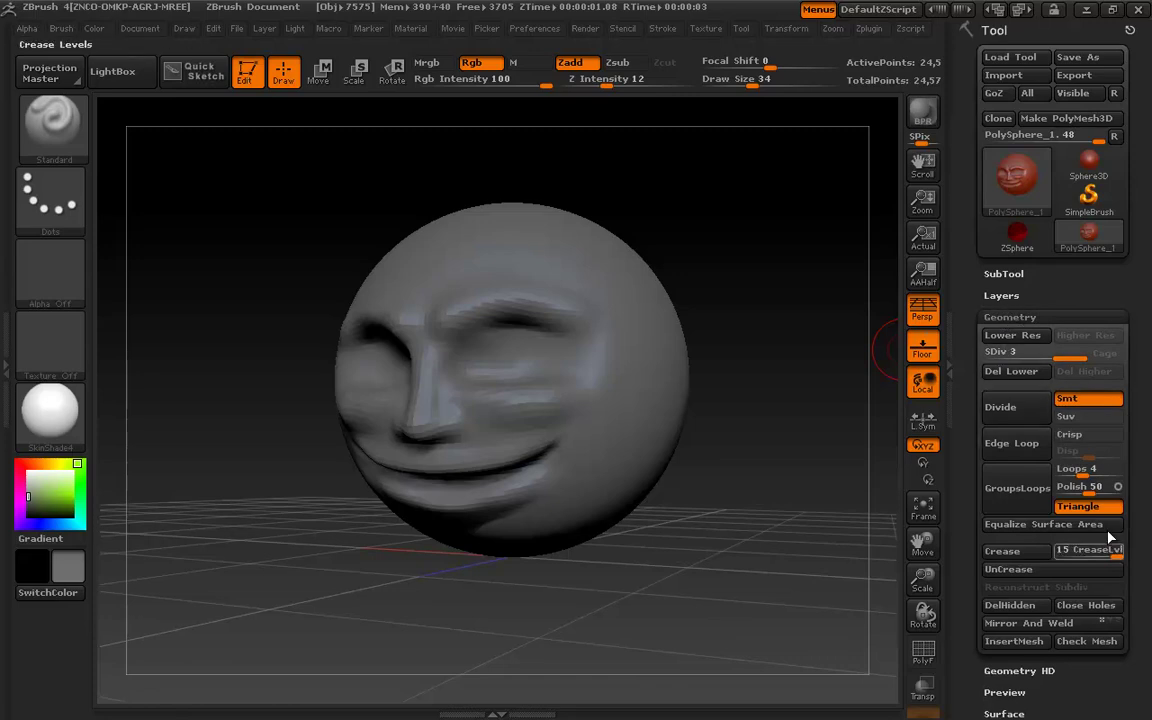
{"action": "left_click", "coordinate": [1015, 410]}
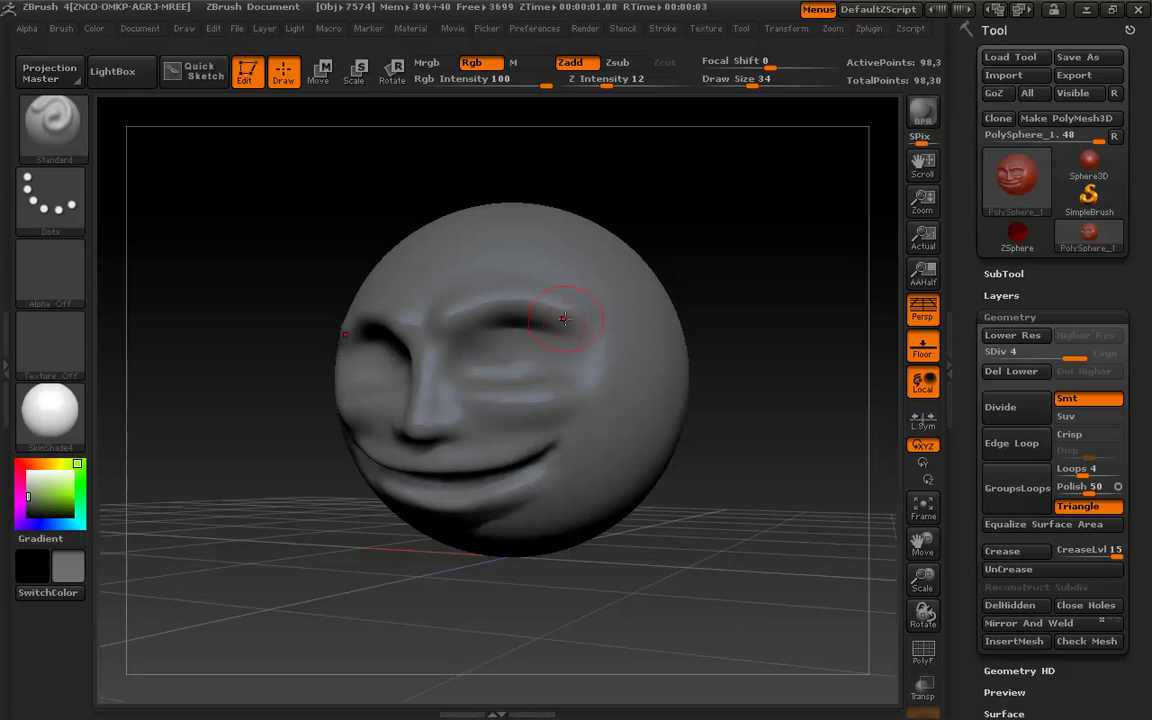
{"action": "mouse_move", "coordinate": [463, 304]}
{"action": "left_mouse_down", "text": "shift"}
{"action": "mouse_move", "coordinate": [567, 312]}
{"action": "mouse_move", "coordinate": [525, 292]}
{"action": "mouse_move", "coordinate": [476, 293]}
{"action": "mouse_move", "coordinate": [548, 306]}
{"action": "left_mouse_up", "text": "shift"}
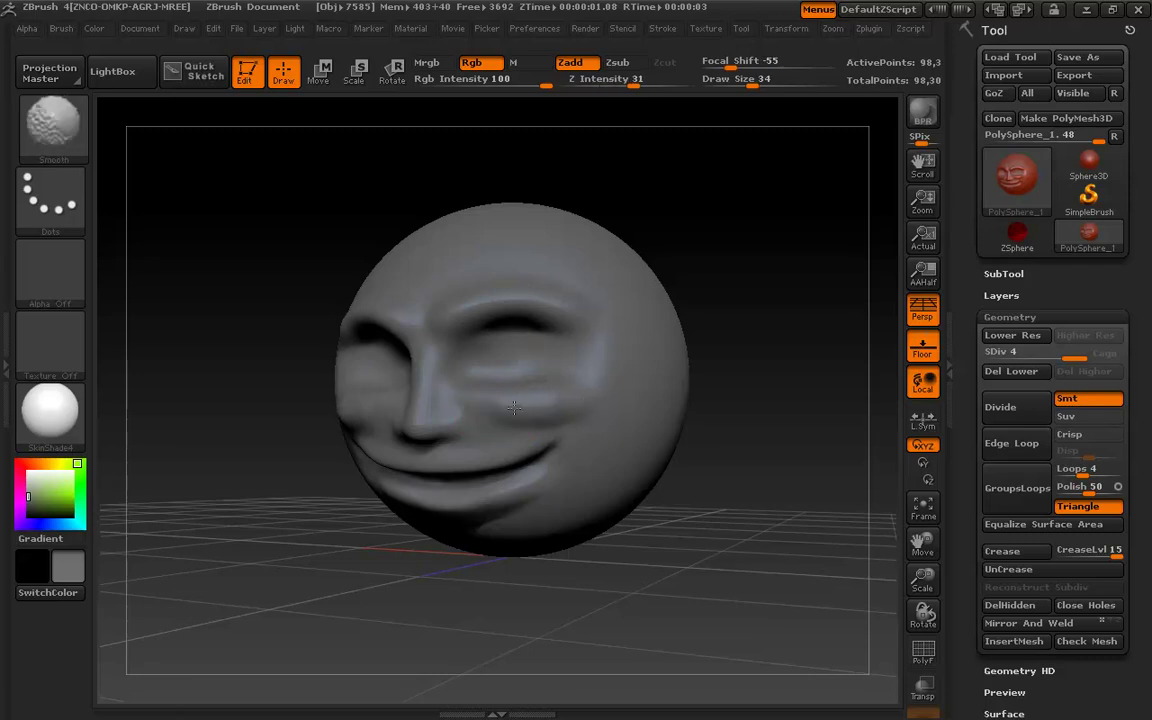
{"action": "left_click_drag", "start_coordinate": [694, 517], "coordinate": [764, 596], "text": "alt"}
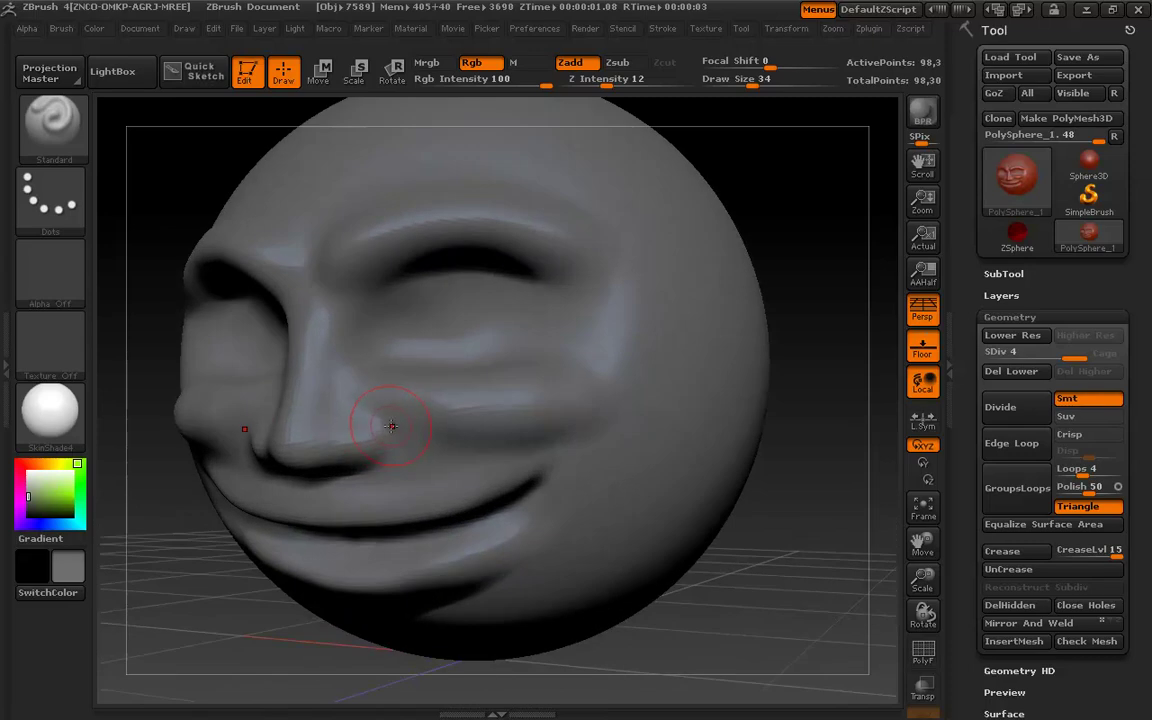
{"action": "key", "text": "s"}
{"action": "left_click_drag", "start_coordinate": [350, 422], "coordinate": [372, 428]}
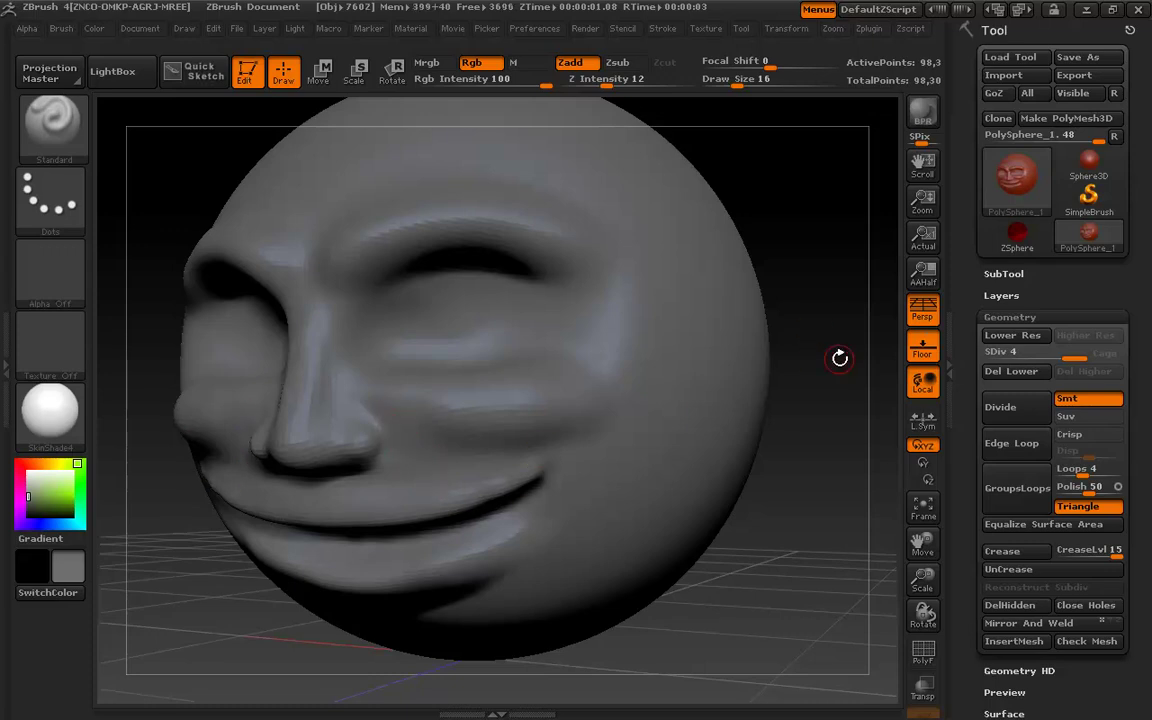
{"action": "left_click", "coordinate": [1012, 410]}
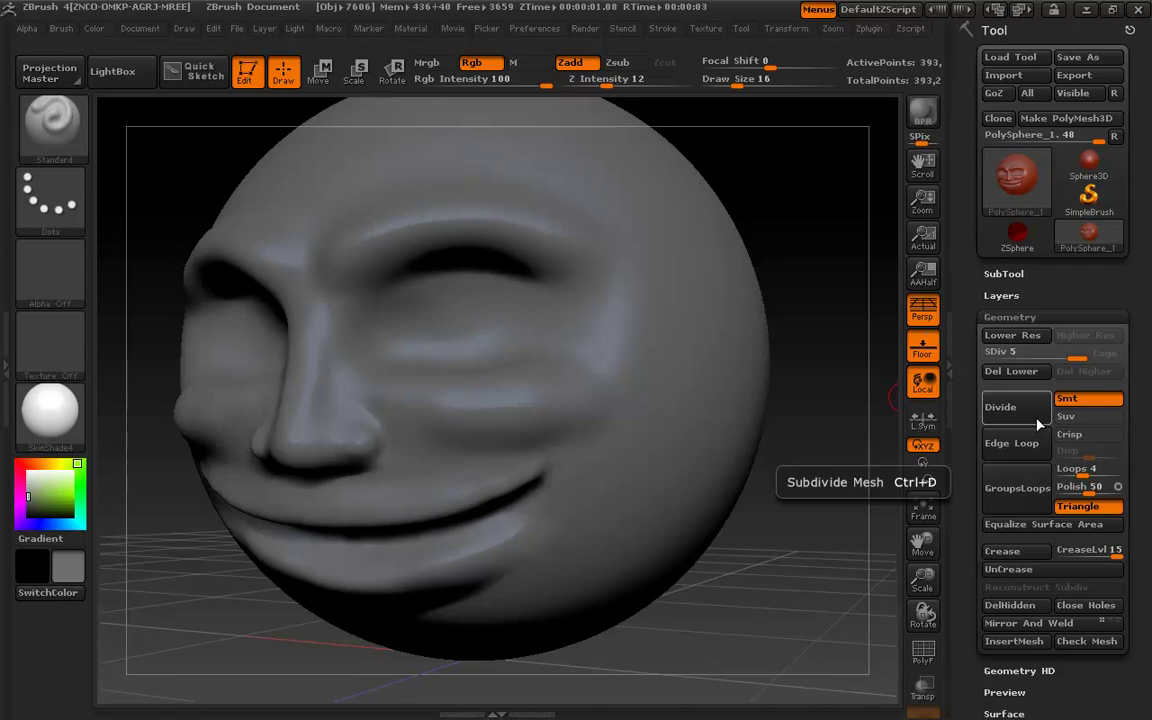
Divide twice more to SDiv 7 (about 6.29 million points); a further Divide hits the limit.
{"action": "left_click", "coordinate": [948, 351]}
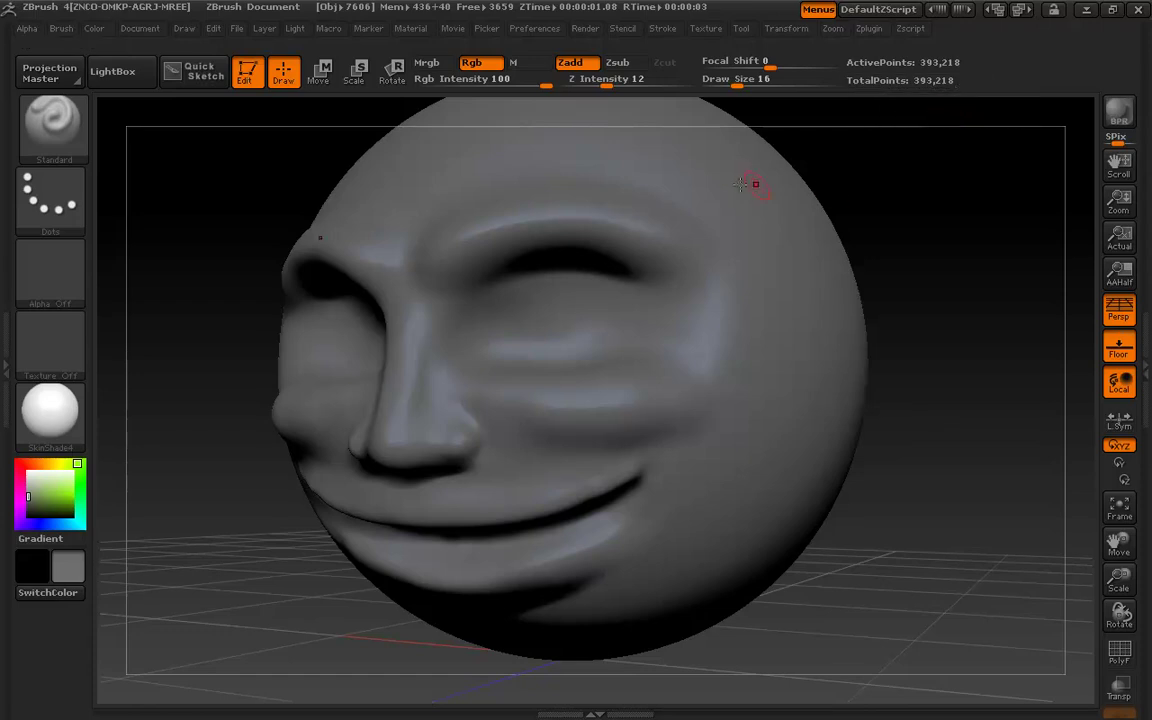
{"action": "left_click", "coordinate": [1141, 384]}
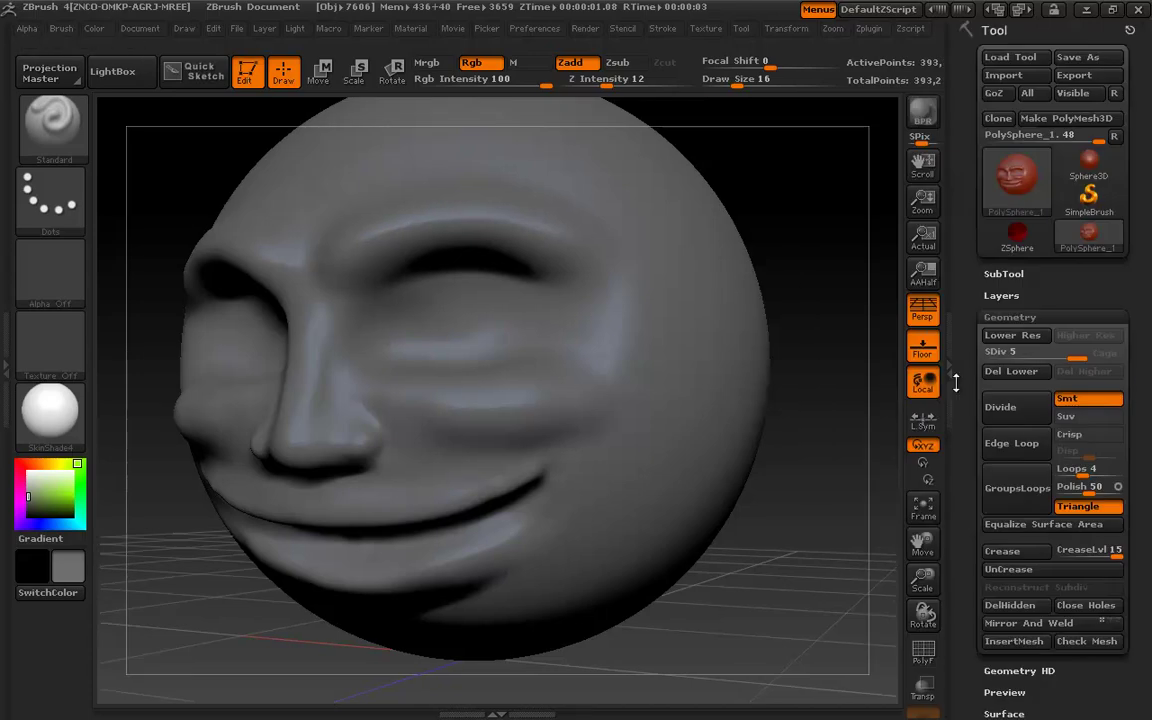
{"action": "left_click", "coordinate": [1006, 407]}
{"action": "left_click", "coordinate": [963, 358]}
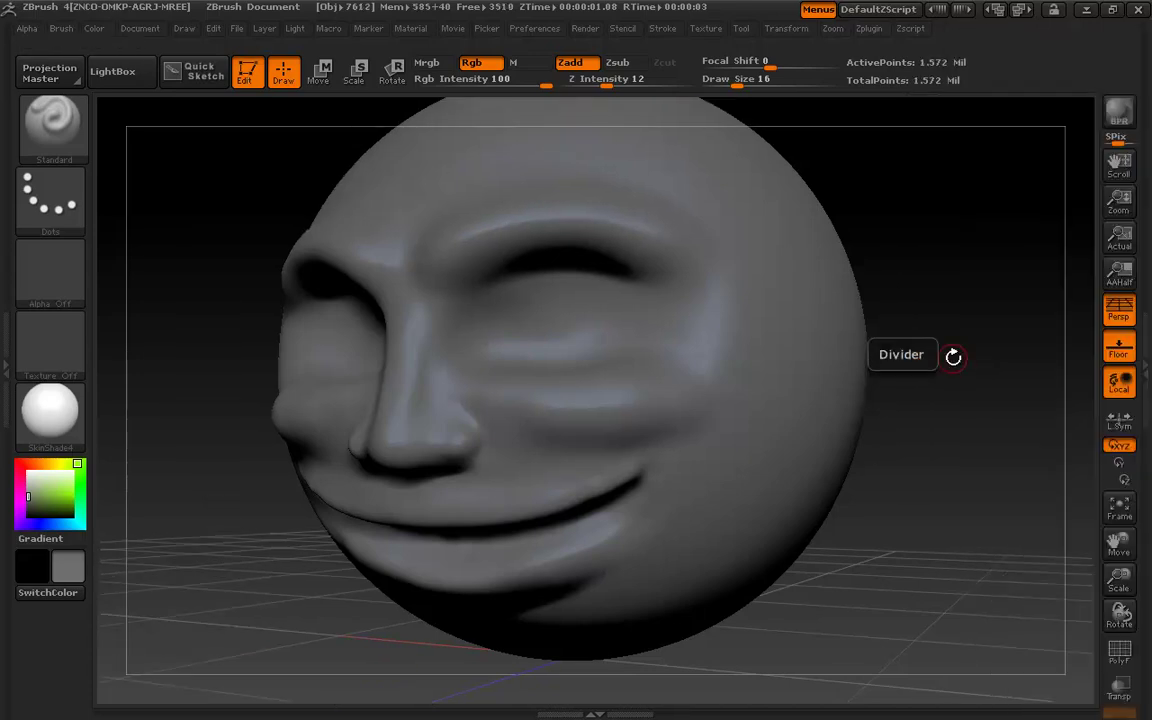
{"action": "left_click", "coordinate": [1142, 382]}
{"action": "left_click", "coordinate": [1009, 411]}
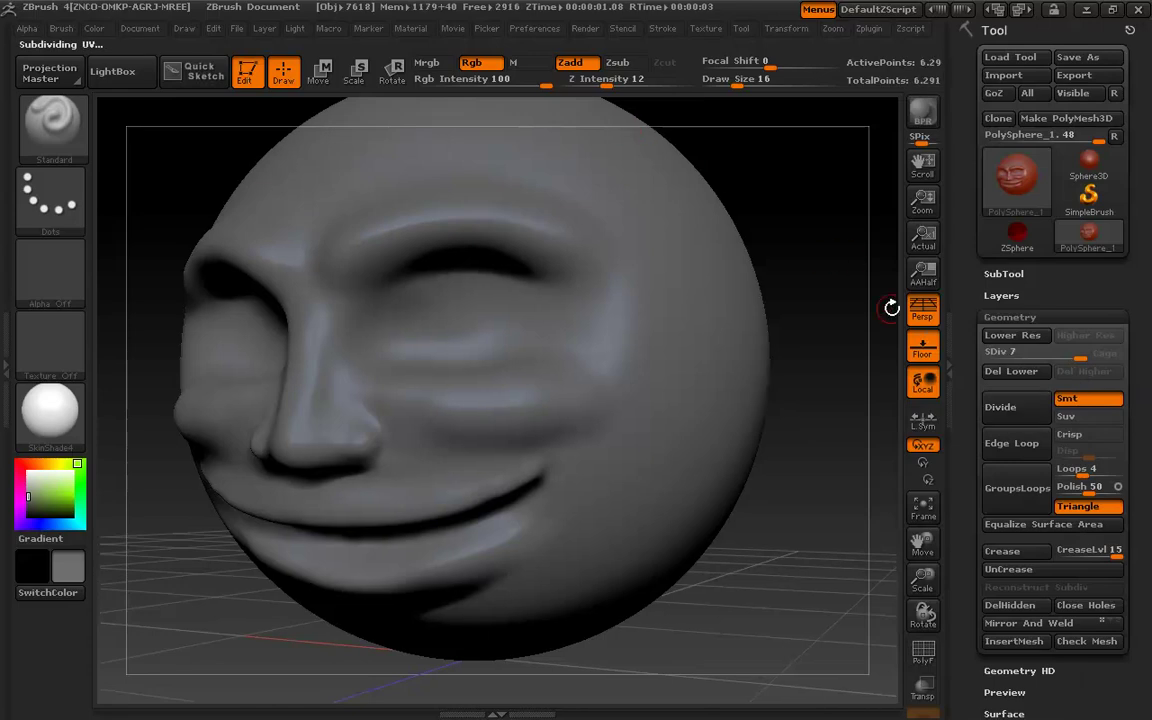
{"action": "left_click", "coordinate": [949, 355]}
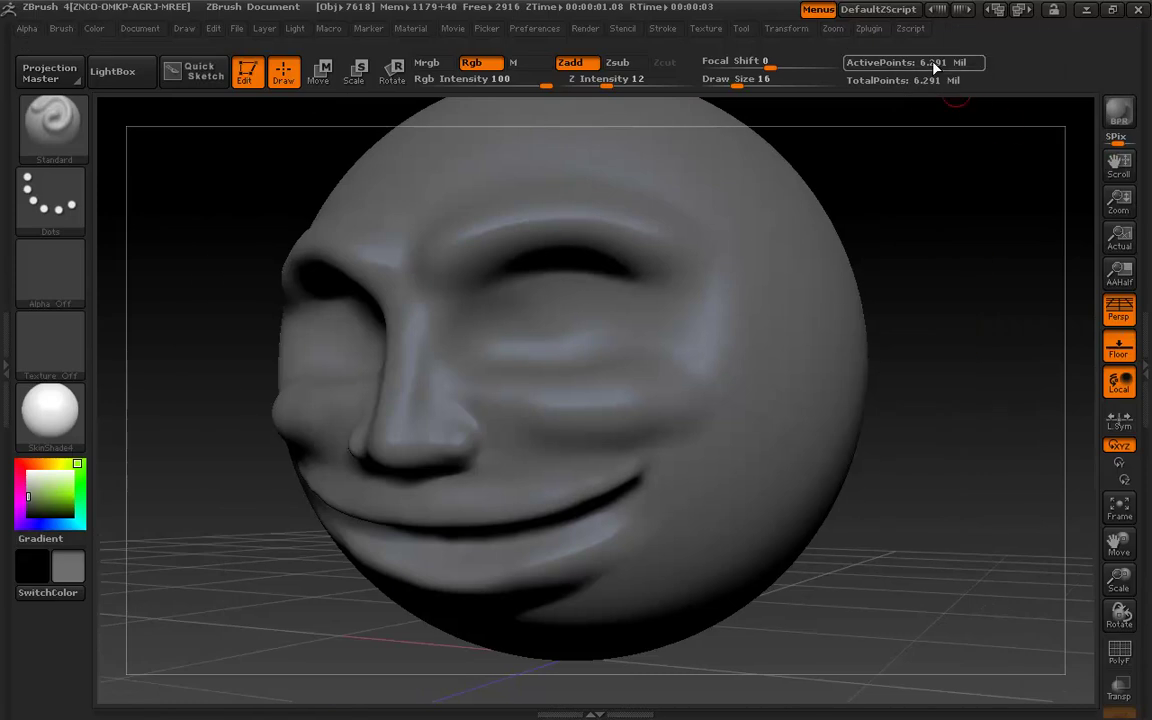
{"action": "left_click", "coordinate": [1141, 371]}
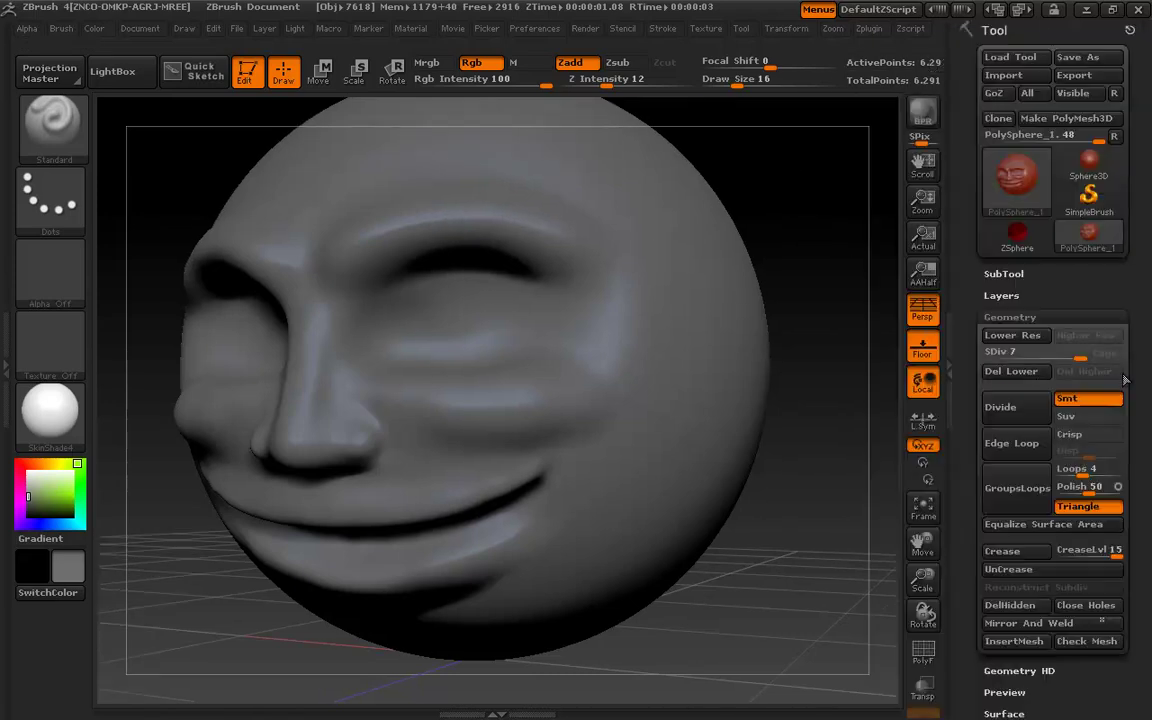
{"action": "left_click", "coordinate": [1003, 406]}
Smooth the cheek crease beside the nose at Smooth strength 100, then pull the view back.
{"action": "key", "text": "ctrl"}
{"action": "key", "text": "shift"}
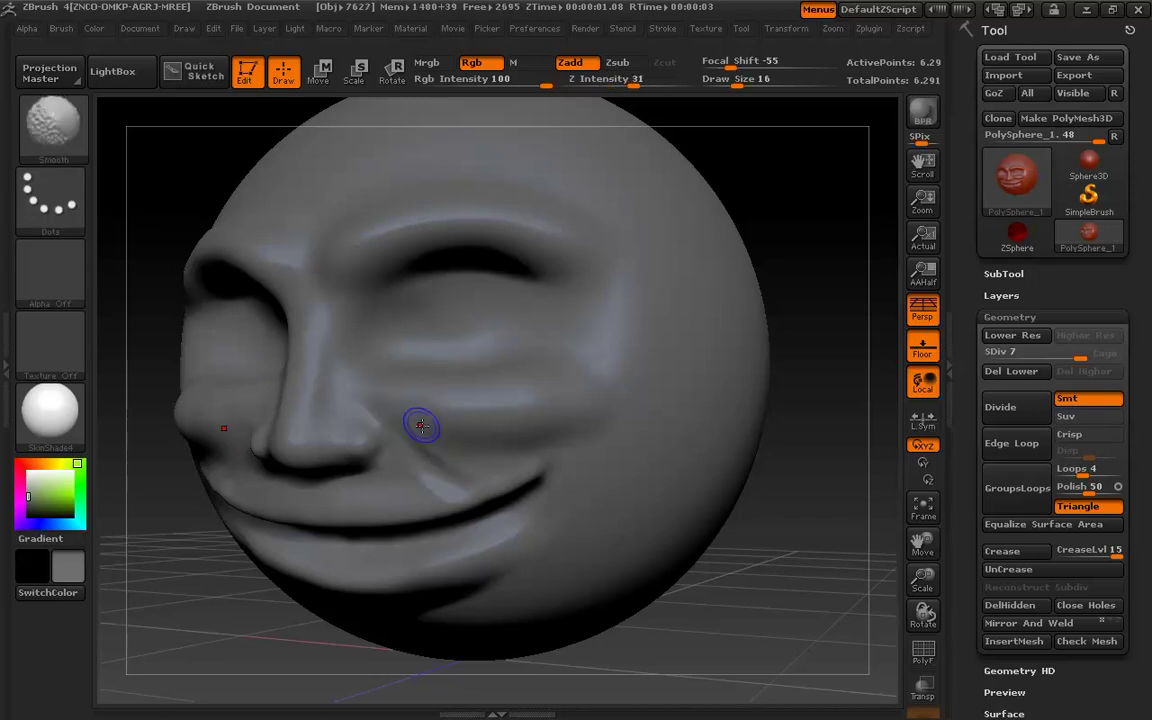
{"action": "mouse_move", "coordinate": [406, 421]}
{"action": "left_mouse_down", "text": "shift"}
{"action": "mouse_move", "coordinate": [448, 467]}
{"action": "mouse_move", "coordinate": [406, 421]}
{"action": "left_mouse_up", "text": "shift"}
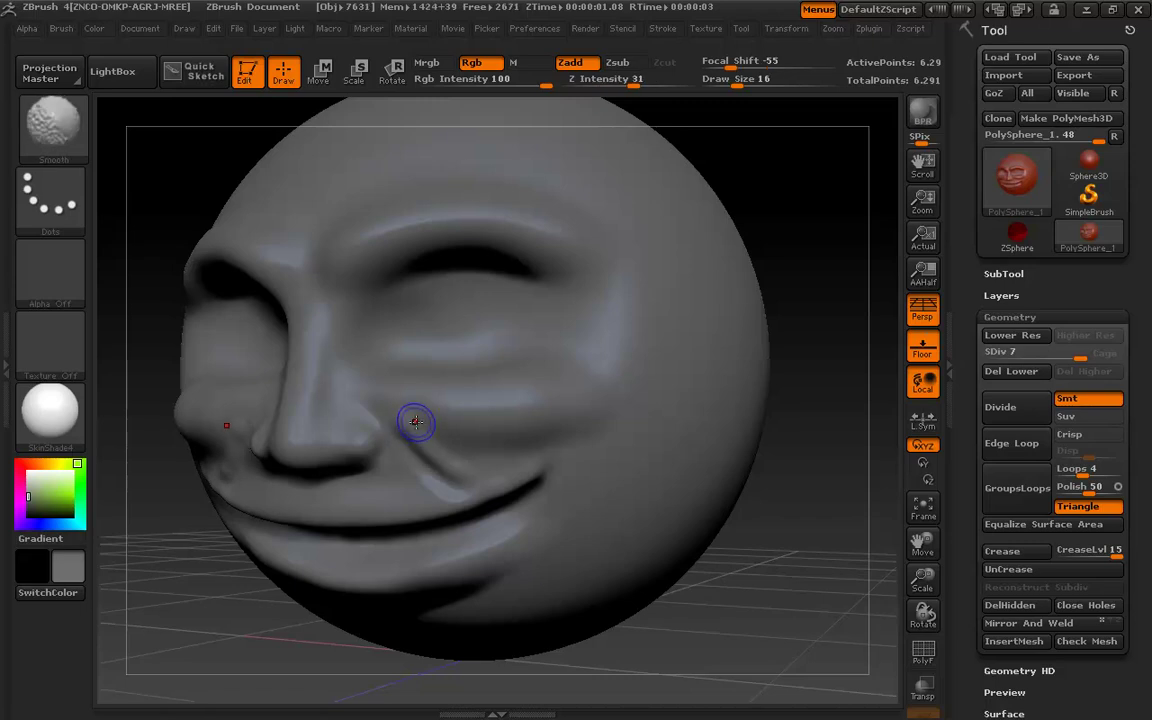
{"action": "key", "text": "shift"}
{"action": "left_click_drag", "start_coordinate": [414, 416], "coordinate": [396, 408], "text": "shift"}
{"action": "key", "text": "shift"}
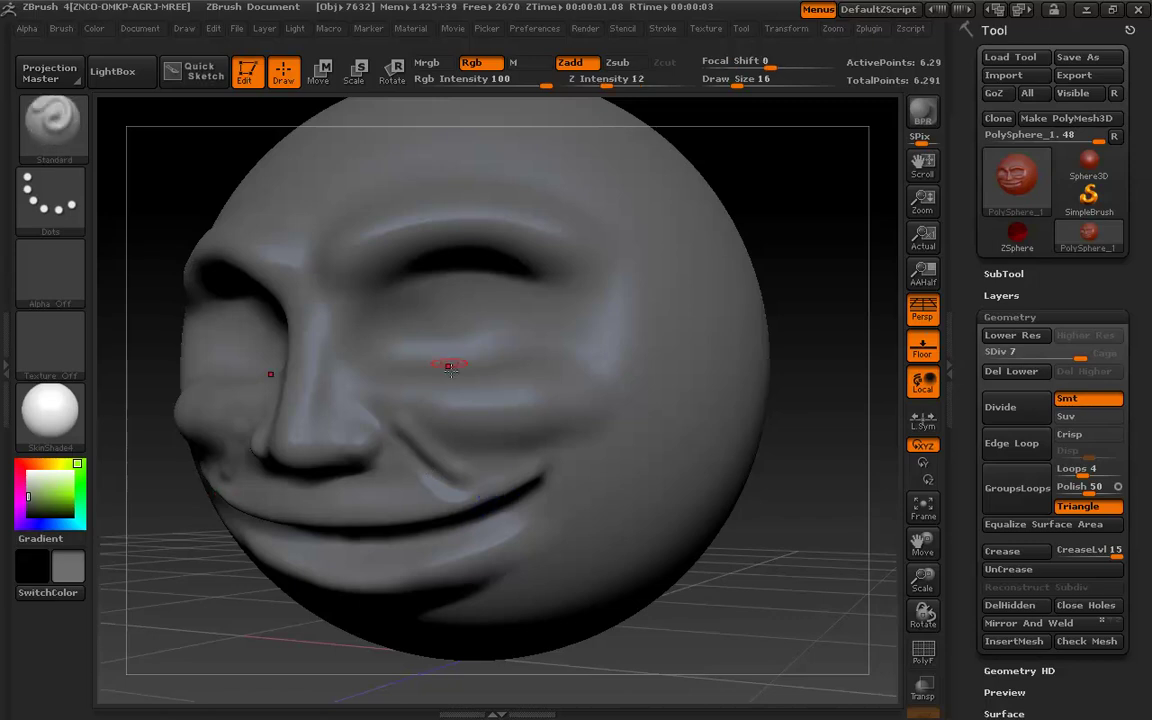
{"action": "key", "text": "shift"}
{"action": "mouse_move", "coordinate": [823, 489]}
{"action": "left_mouse_down"}
{"action": "mouse_move", "coordinate": [797, 419]}
{"action": "mouse_move", "coordinate": [713, 352]}
{"action": "mouse_move", "coordinate": [715, 380]}
{"action": "mouse_move", "coordinate": [612, 265]}
{"action": "left_mouse_up"}
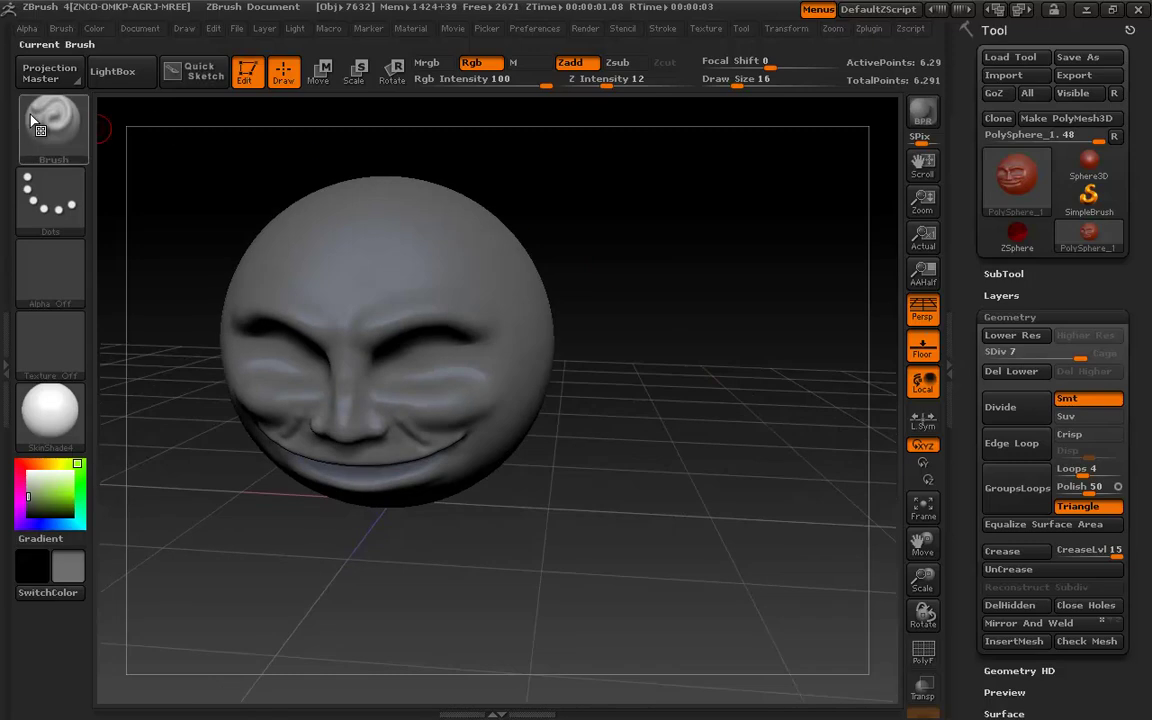
With the Stitch1 brush at Draw Size 47, lay cross-stitches from forehead around the side.
{"action": "left_click", "coordinate": [55, 135]}
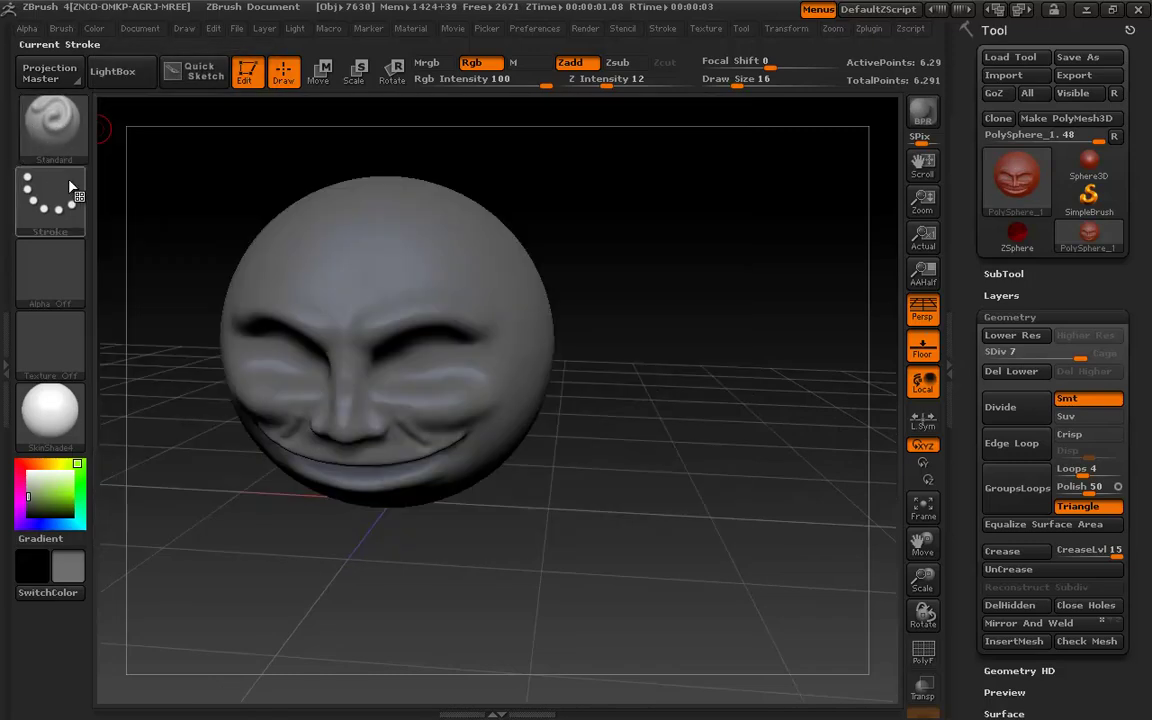
{"action": "left_click", "coordinate": [57, 136]}
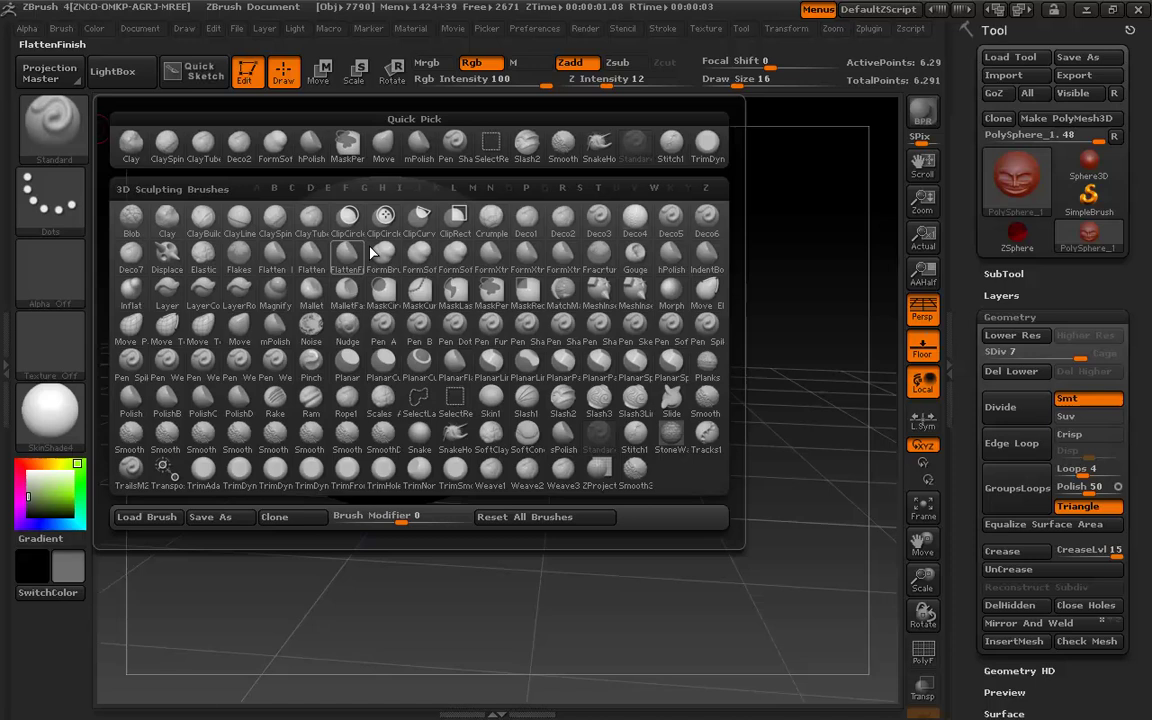
{"action": "mouse_move", "coordinate": [459, 444]}
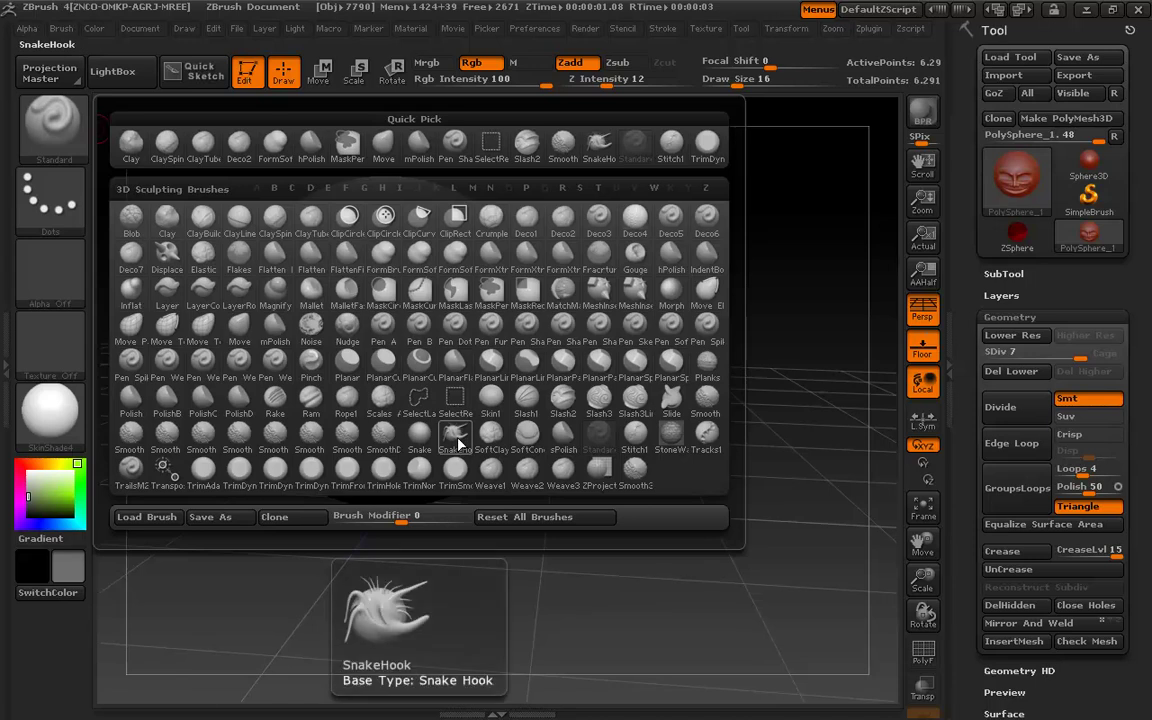
{"action": "left_click", "coordinate": [632, 437]}
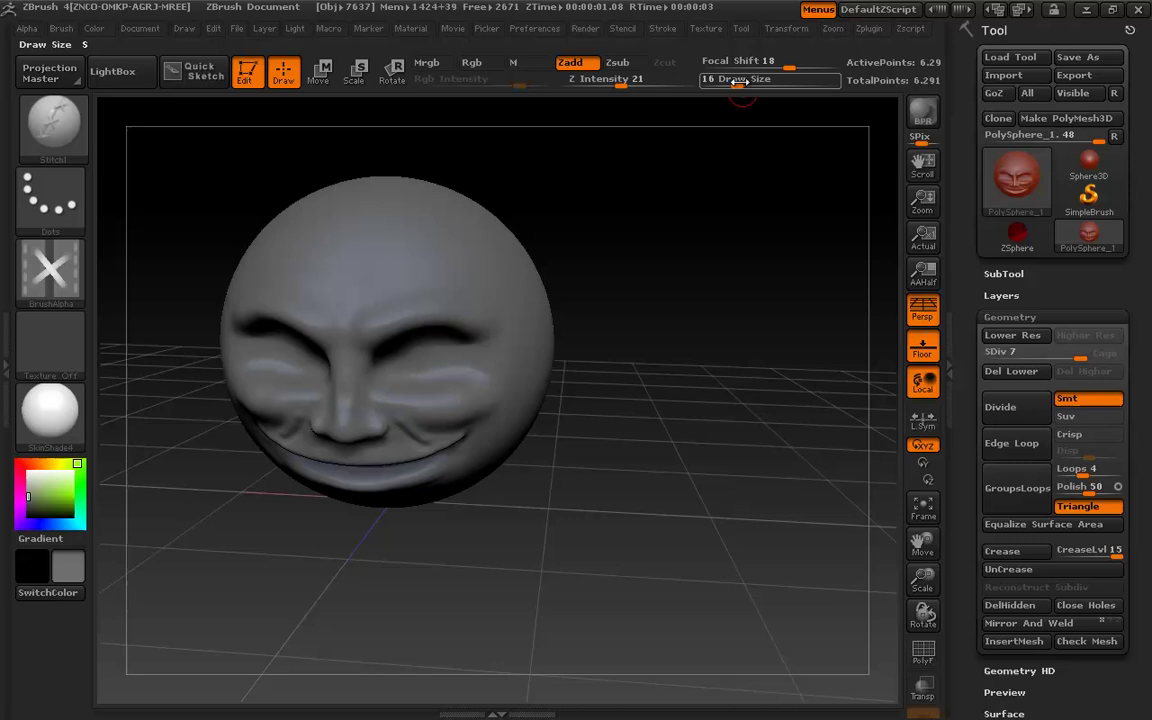
{"action": "left_click_drag", "start_coordinate": [737, 83], "coordinate": [760, 84]}
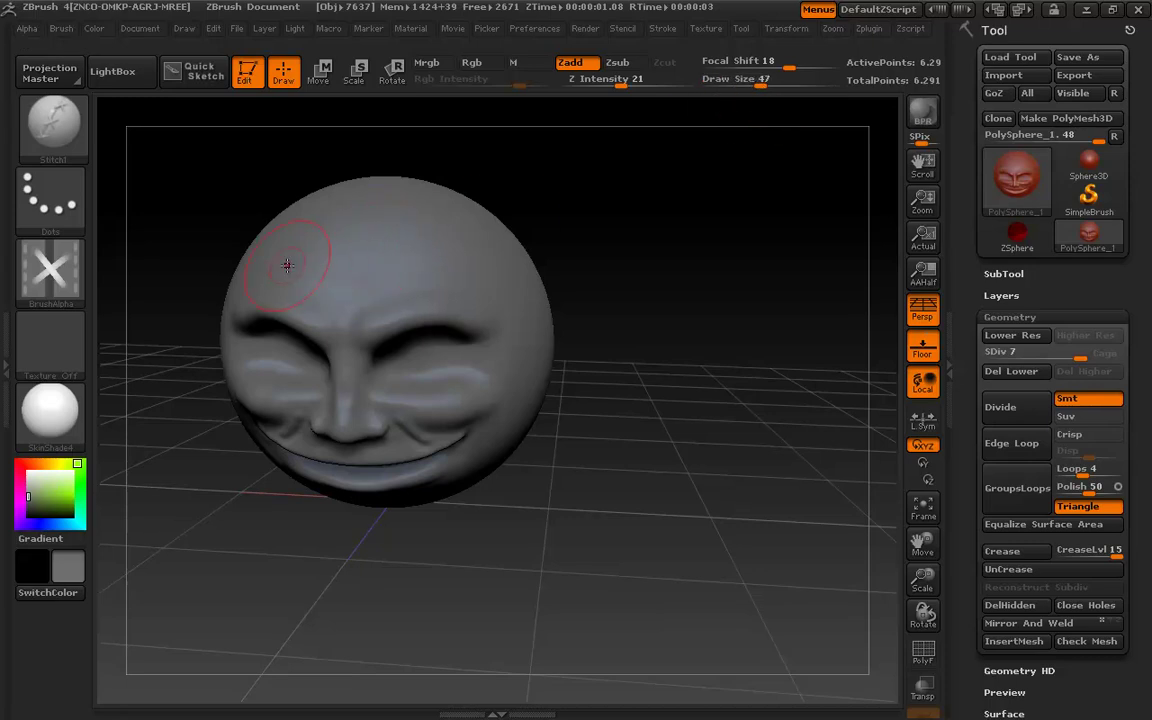
{"action": "mouse_move", "coordinate": [302, 261]}
{"action": "left_mouse_down"}
{"action": "mouse_move", "coordinate": [295, 232]}
{"action": "mouse_move", "coordinate": [405, 214]}
{"action": "mouse_move", "coordinate": [483, 262]}
{"action": "mouse_move", "coordinate": [518, 330]}
{"action": "mouse_move", "coordinate": [522, 385]}
{"action": "mouse_move", "coordinate": [505, 460]}
{"action": "left_mouse_up"}
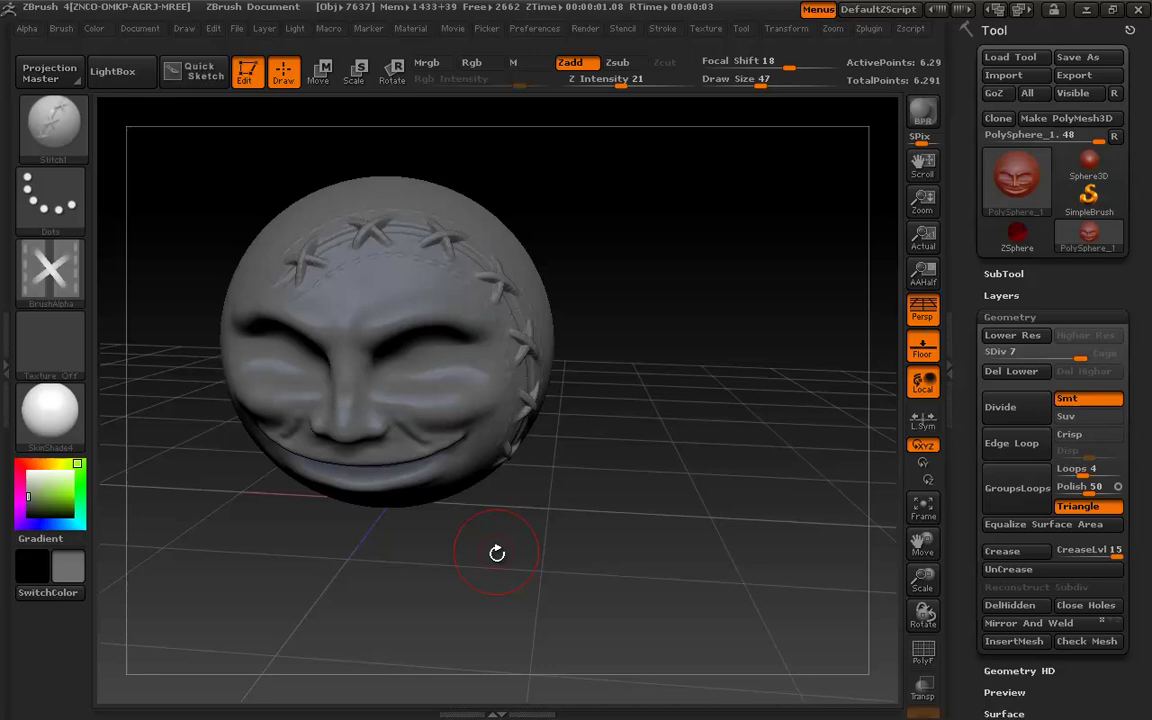
{"action": "mouse_move", "coordinate": [658, 470]}
{"action": "left_mouse_down"}
{"action": "mouse_move", "coordinate": [603, 433]}
{"action": "mouse_move", "coordinate": [661, 411]}
{"action": "mouse_move", "coordinate": [681, 432]}
{"action": "mouse_move", "coordinate": [646, 445]}
{"action": "mouse_move", "coordinate": [521, 432]}
{"action": "left_mouse_up"}
{"action": "left_click_drag", "start_coordinate": [699, 309], "coordinate": [672, 304]}
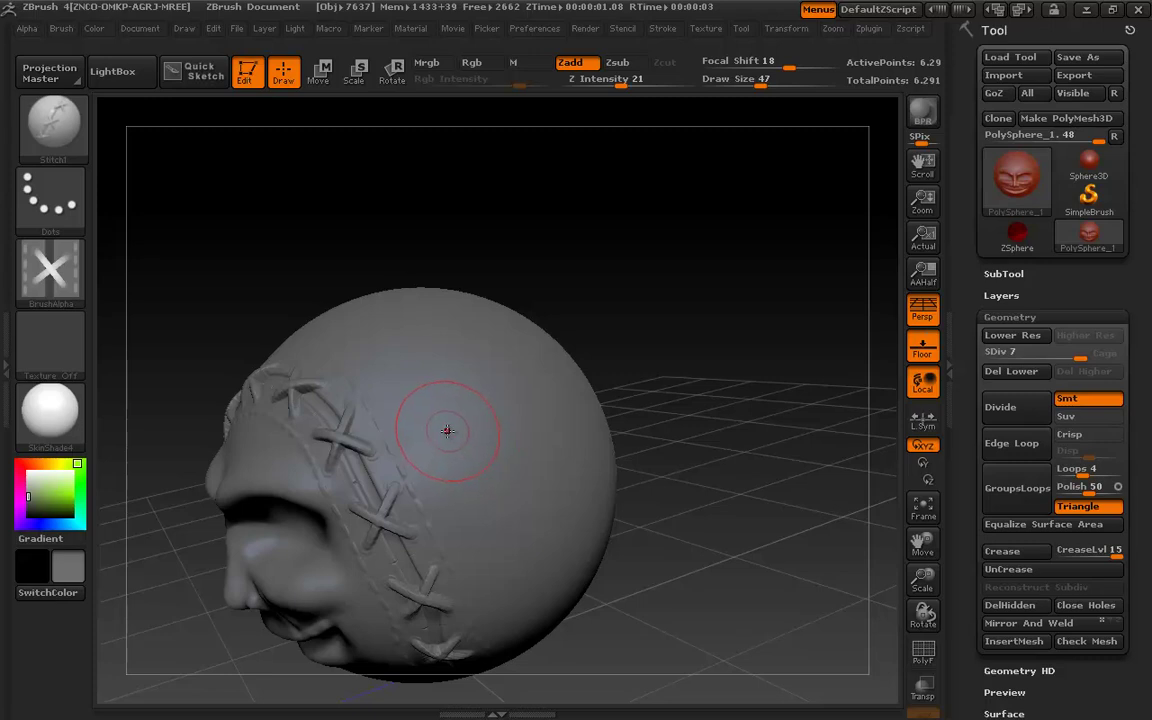
With the Standard brush, raise a trial bump on the head's side, smooth it flat, and carve a groove.
{"action": "left_click", "coordinate": [49, 107]}
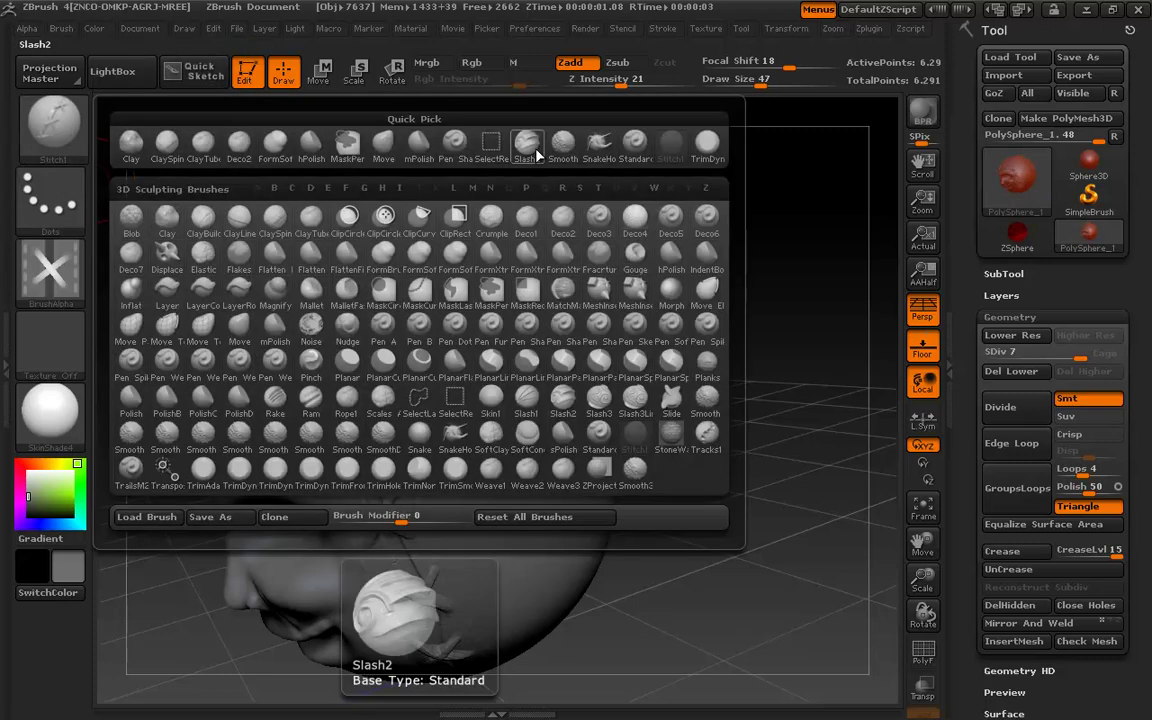
{"action": "left_click", "coordinate": [635, 145]}
{"action": "mouse_move", "coordinate": [413, 410]}
{"action": "left_mouse_down"}
{"action": "mouse_move", "coordinate": [400, 435]}
{"action": "mouse_move", "coordinate": [465, 365]}
{"action": "mouse_move", "coordinate": [505, 375]}
{"action": "mouse_move", "coordinate": [450, 415]}
{"action": "left_mouse_up"}
{"action": "mouse_move", "coordinate": [858, 533]}
{"action": "left_mouse_down"}
{"action": "mouse_move", "coordinate": [690, 450]}
{"action": "mouse_move", "coordinate": [663, 463]}
{"action": "left_mouse_up"}
{"action": "left_click_drag", "start_coordinate": [450, 385], "coordinate": [476, 437], "text": "shift"}
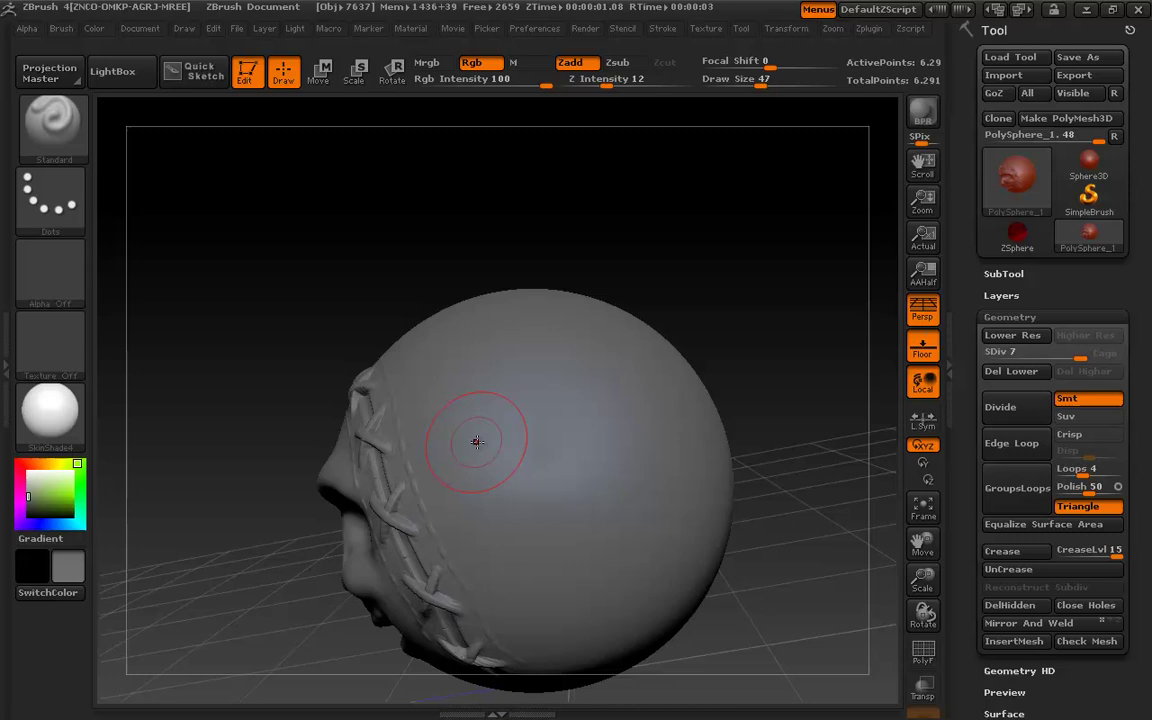
{"action": "mouse_move", "coordinate": [469, 392]}
{"action": "left_mouse_down"}
{"action": "mouse_move", "coordinate": [558, 416]}
{"action": "mouse_move", "coordinate": [581, 438]}
{"action": "mouse_move", "coordinate": [650, 445]}
{"action": "mouse_move", "coordinate": [672, 467]}
{"action": "mouse_move", "coordinate": [640, 453]}
{"action": "left_mouse_up"}
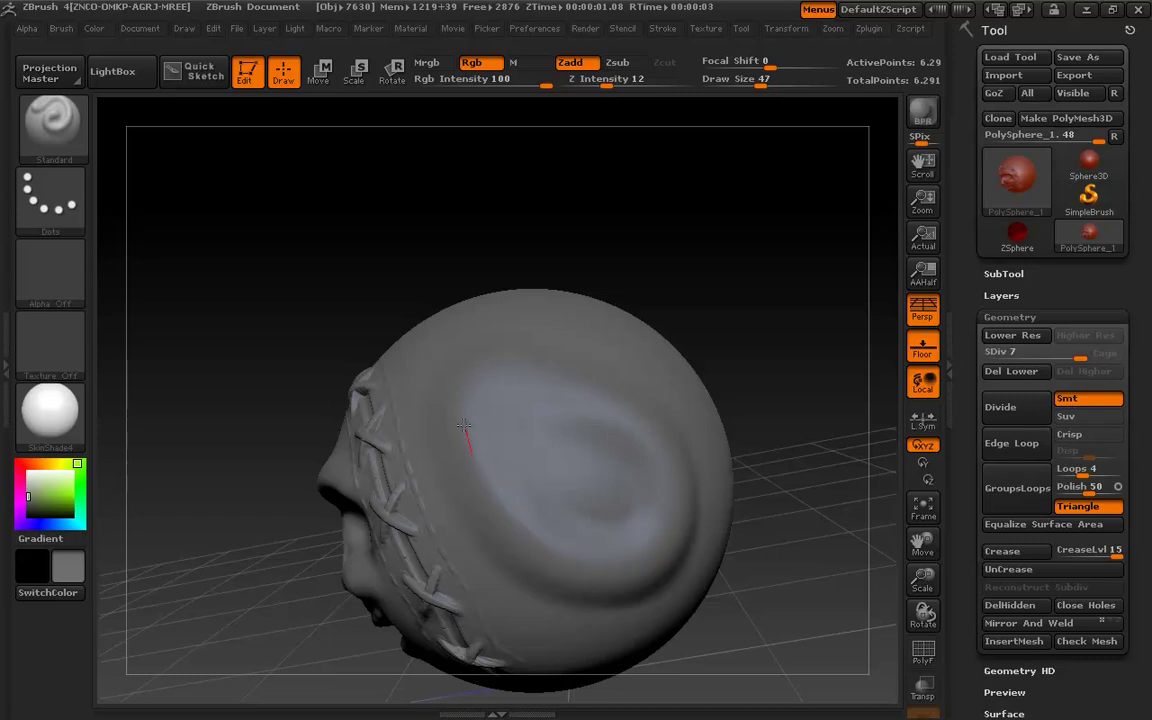
Frame the head and turn it to a three-quarter view showing the stitched face.
{"action": "mouse_move", "coordinate": [771, 337]}
{"action": "left_mouse_down"}
{"action": "mouse_move", "coordinate": [776, 298]}
{"action": "mouse_move", "coordinate": [804, 298]}
{"action": "left_mouse_up"}
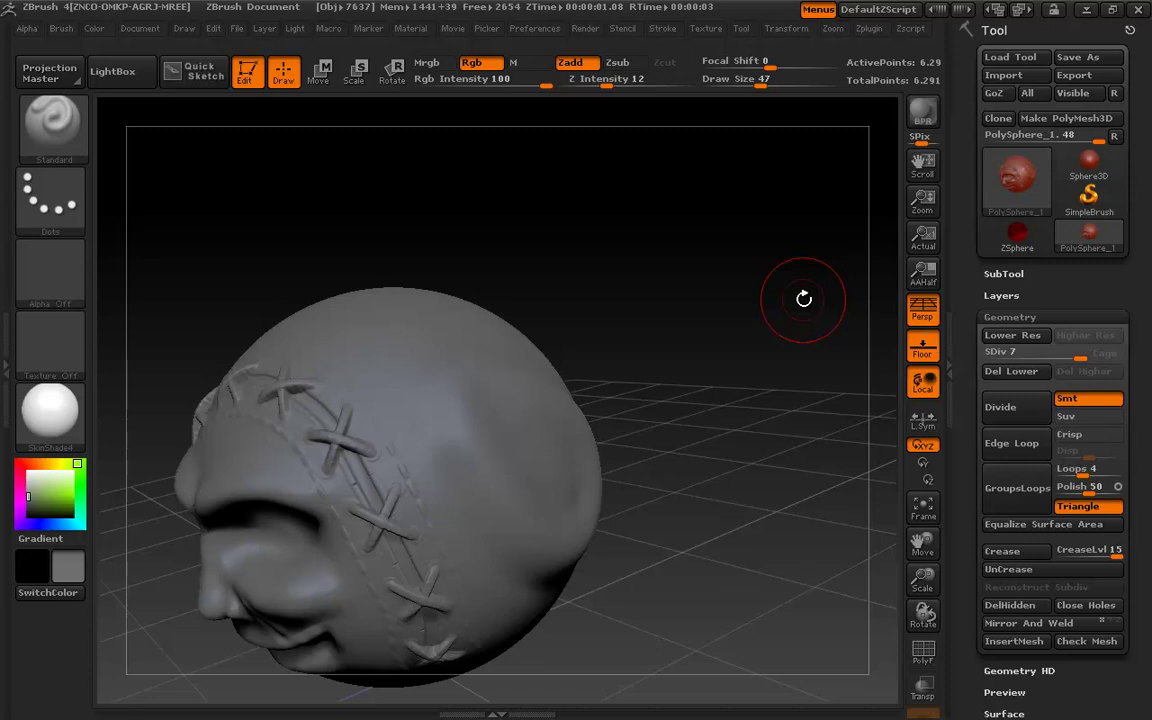
{"action": "left_click_drag", "start_coordinate": [722, 411], "coordinate": [704, 424]}
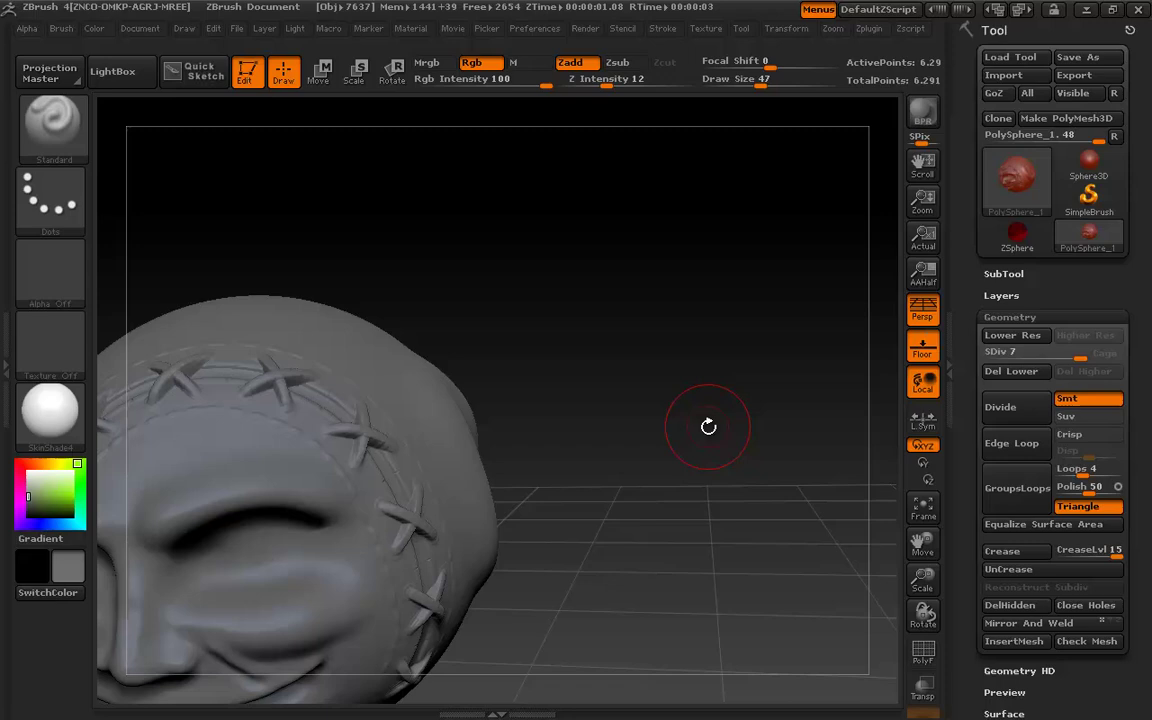
{"action": "key", "text": "f"}
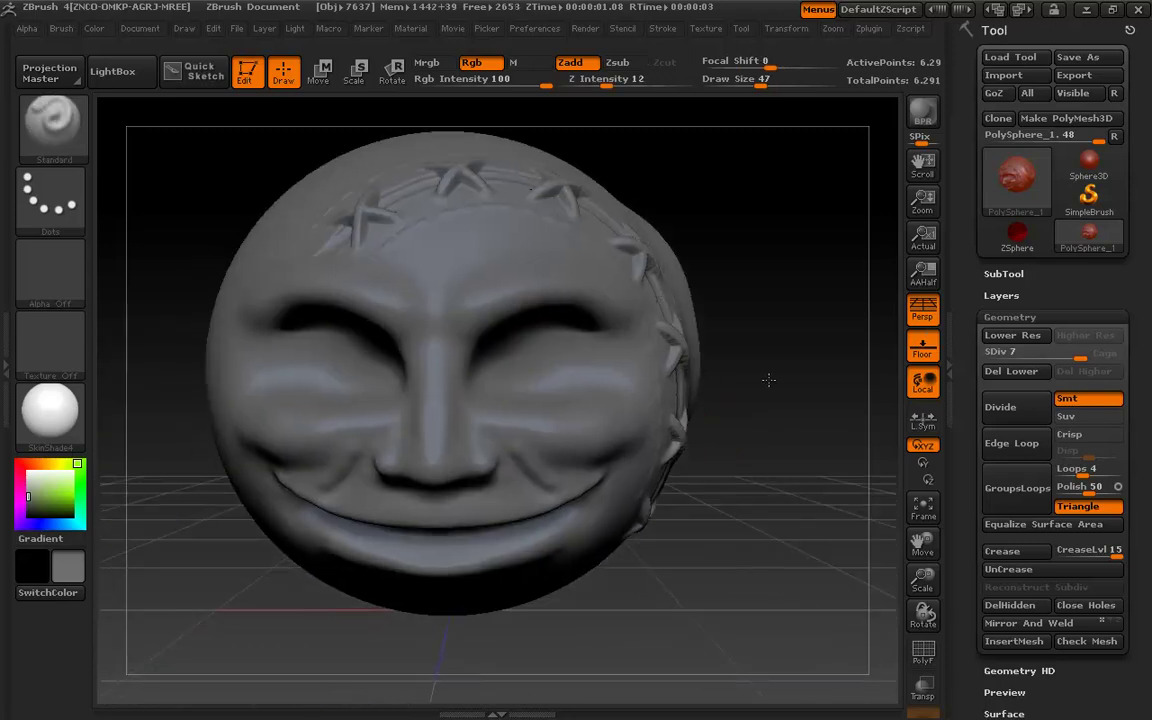
{"action": "left_click_drag", "start_coordinate": [766, 381], "coordinate": [779, 513]}
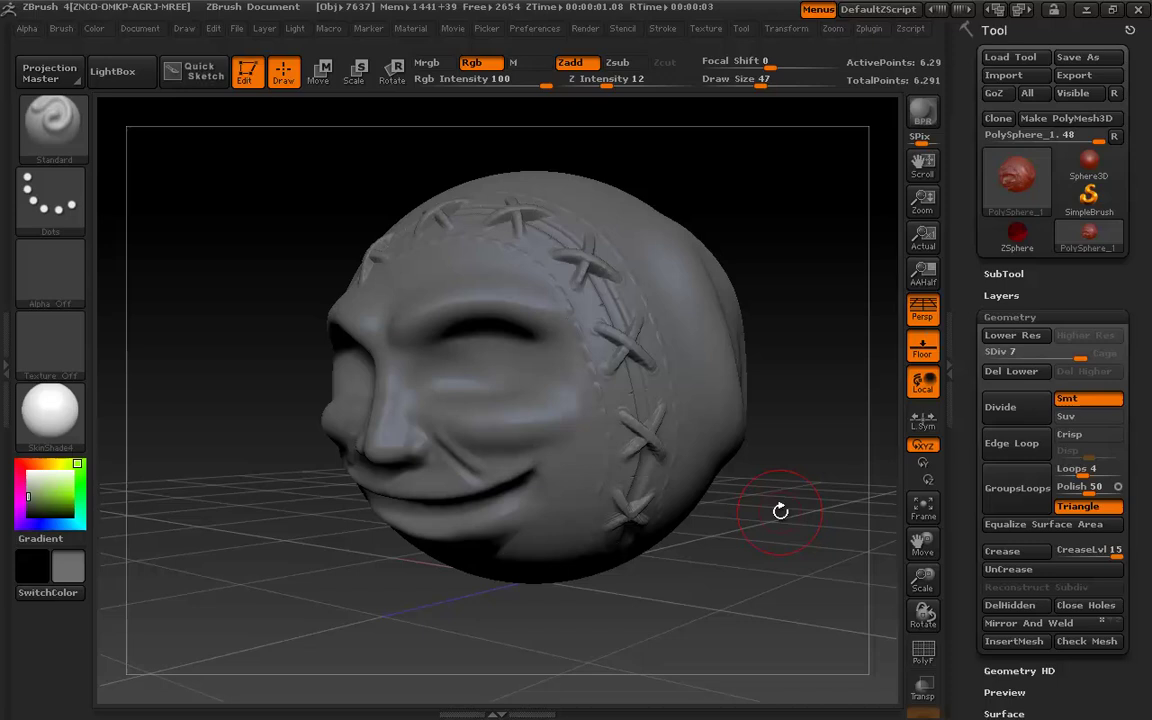